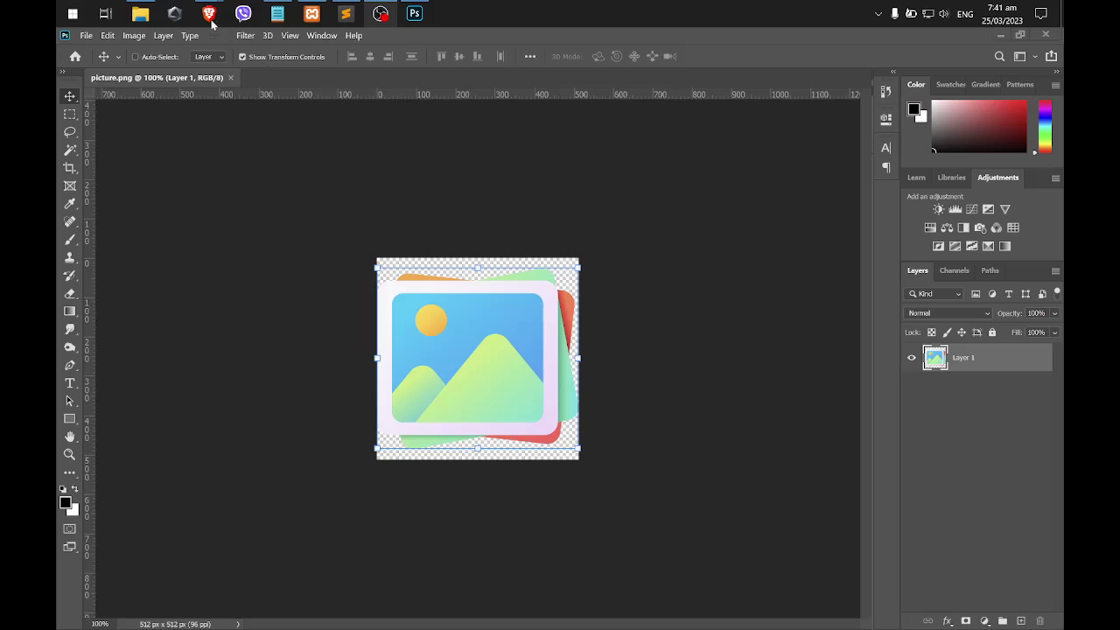
Step: Open the Properties of the Camera Roll folder in Pictures
click(140, 13)
click(428, 337)
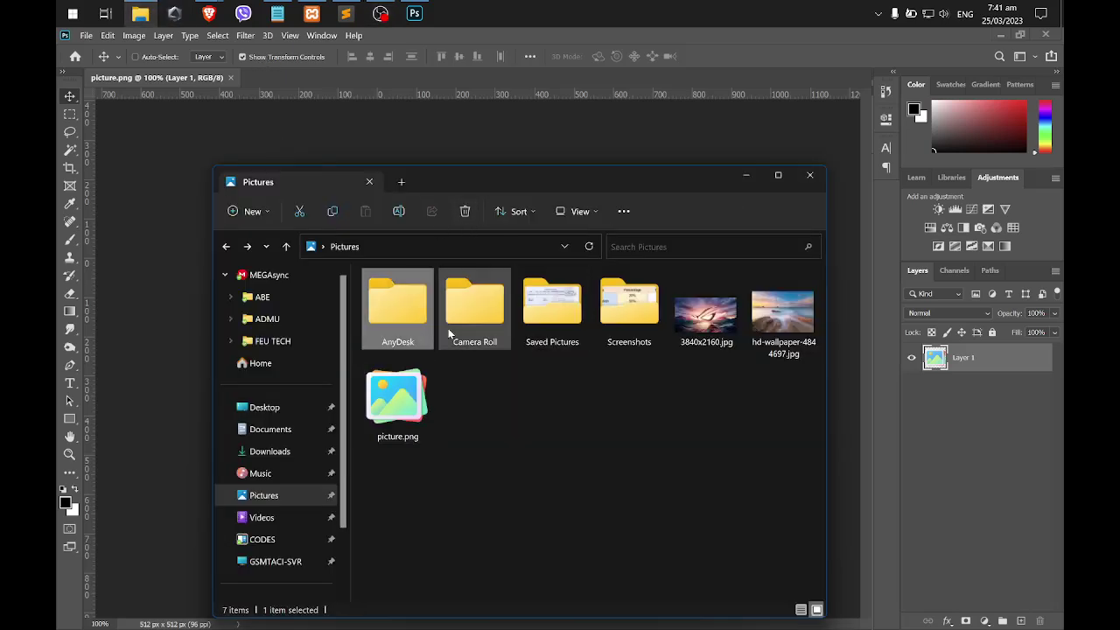
click(462, 333)
right_click(490, 325)
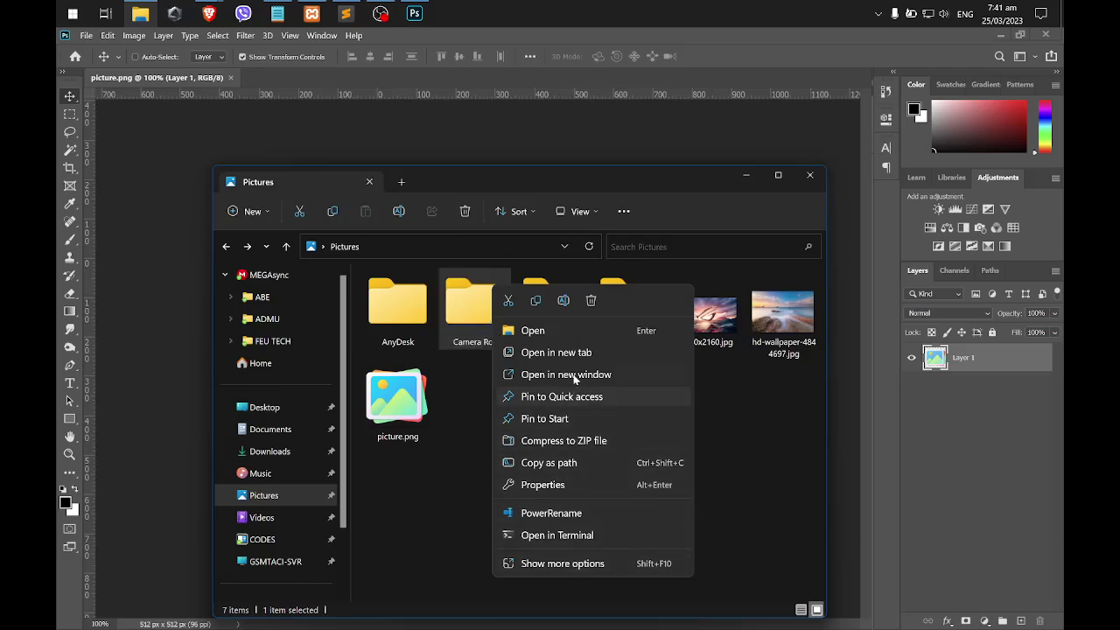
click(567, 486)
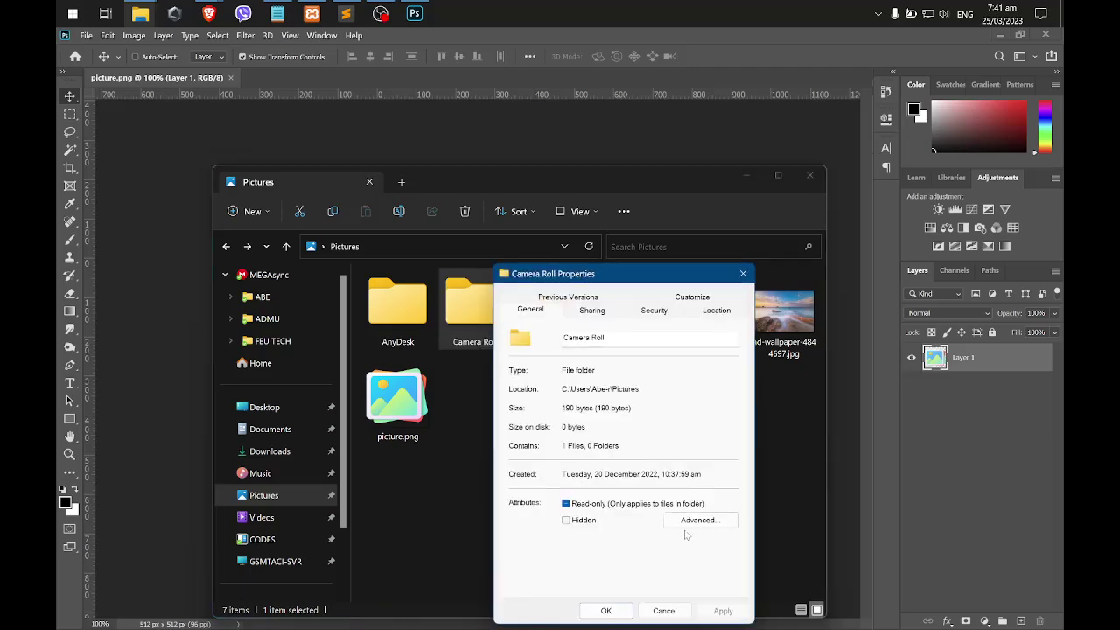
drag(636, 279, 653, 218)
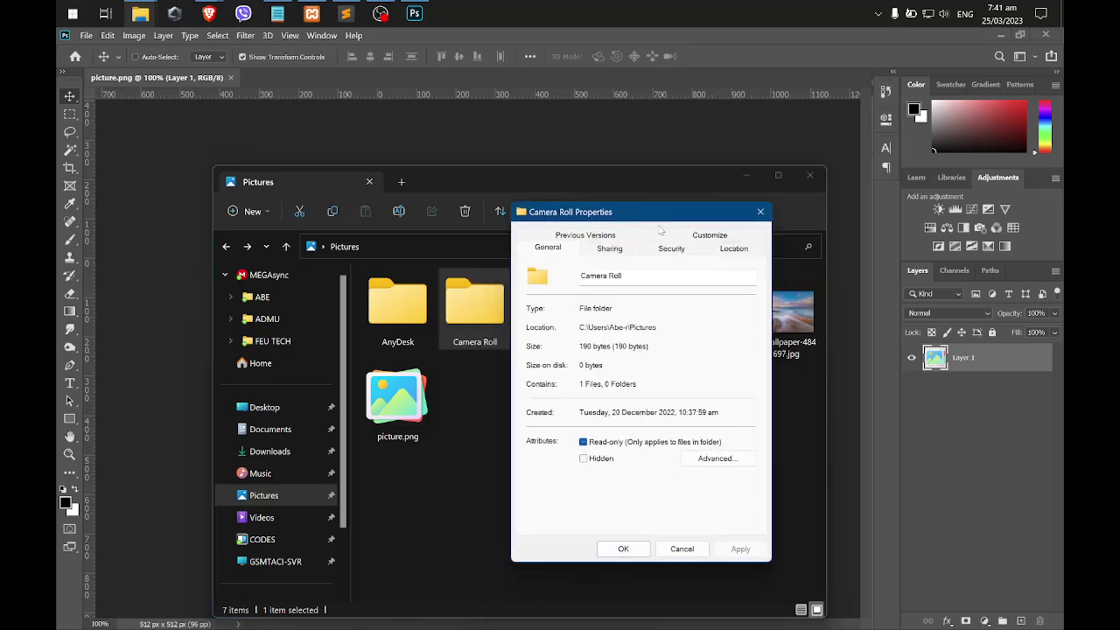
Step: From the Customize settings, open Change Icon and browse the SHELL32.dll system icons
click(723, 461)
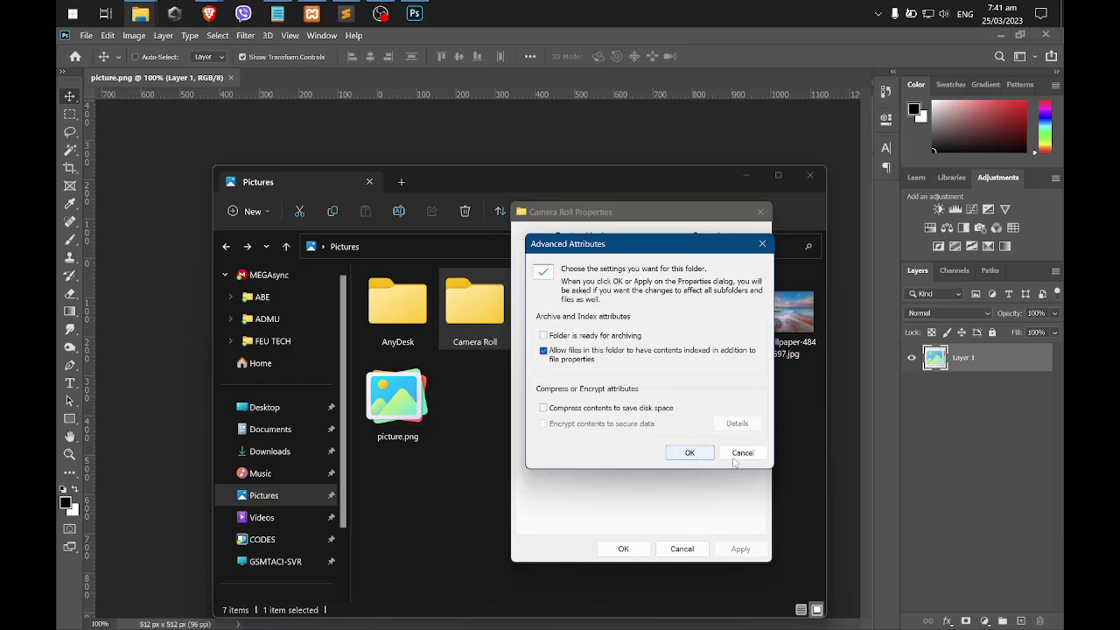
click(690, 452)
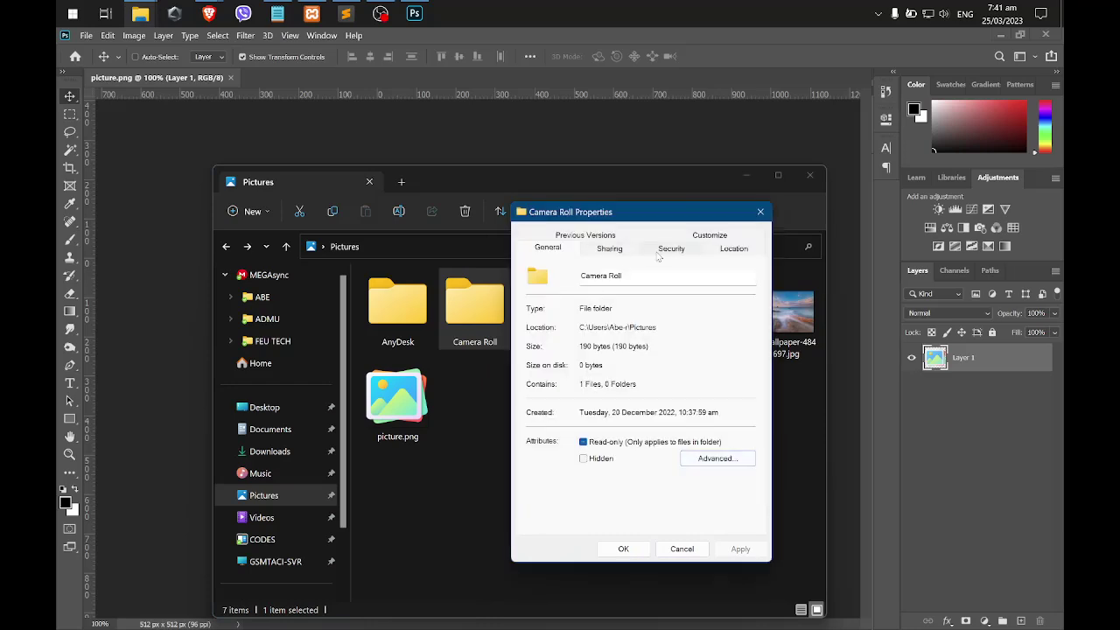
click(721, 242)
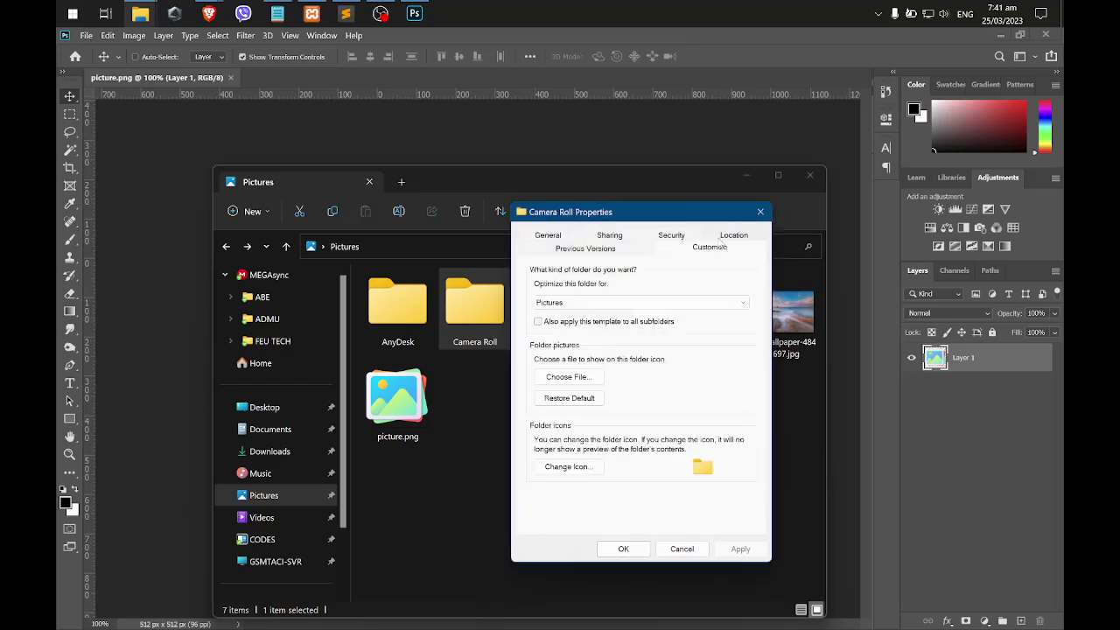
click(586, 471)
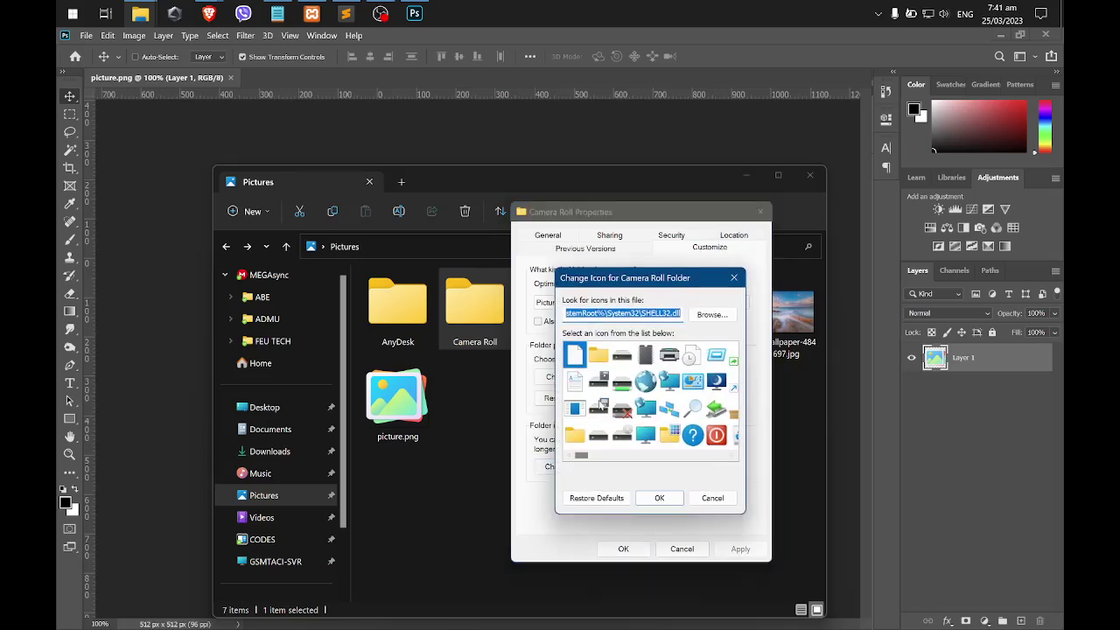
scroll(650, 398, right, 8)
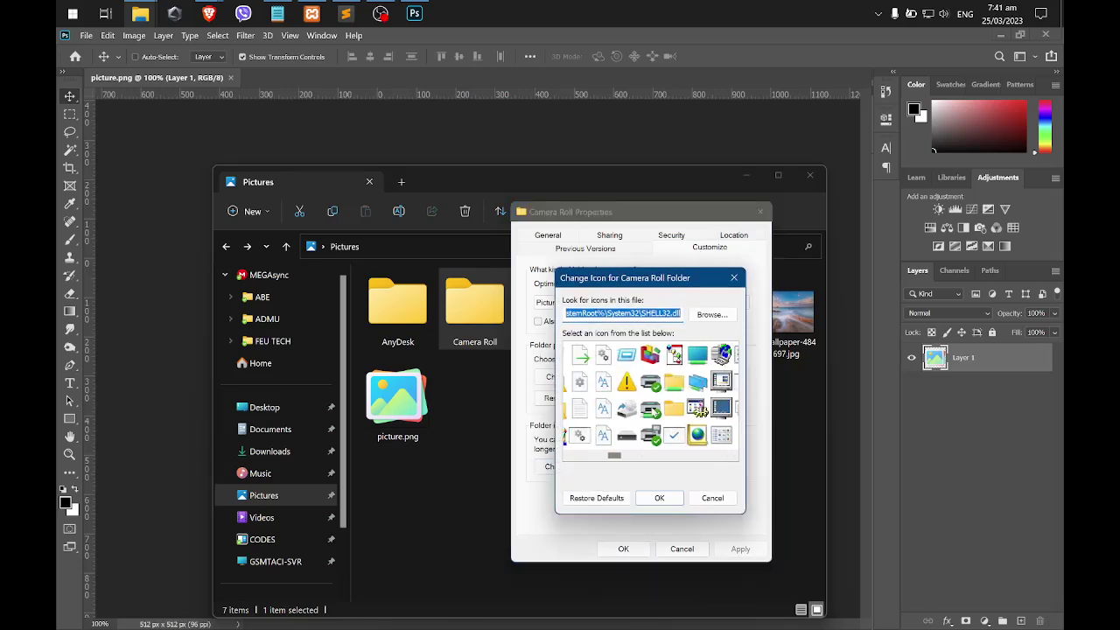
scroll(652, 415, right, 6)
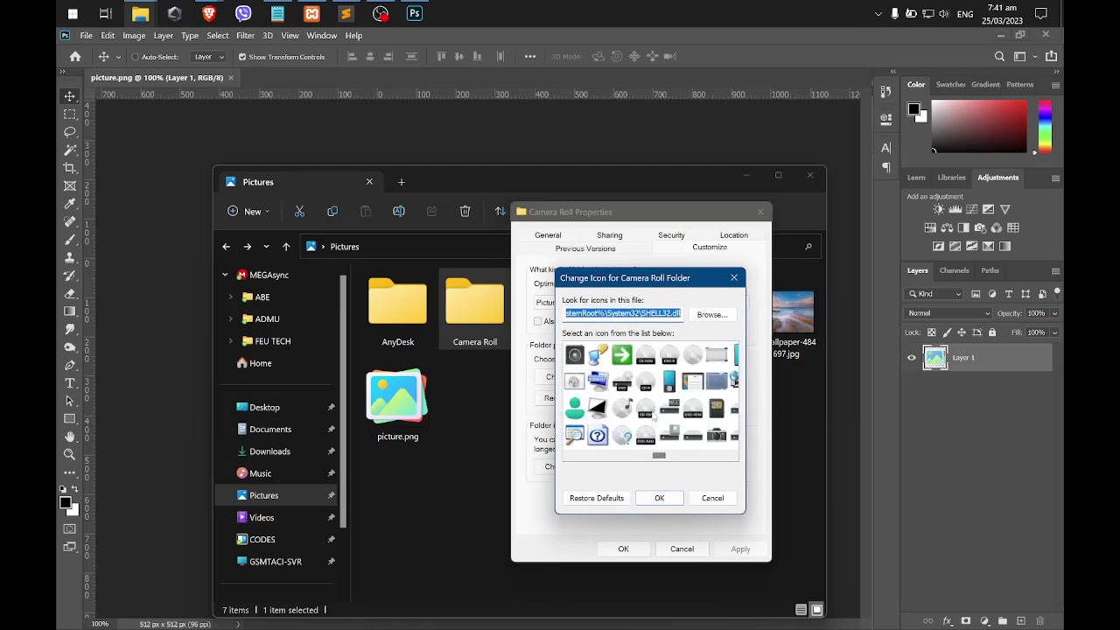
scroll(654, 411, right, 4)
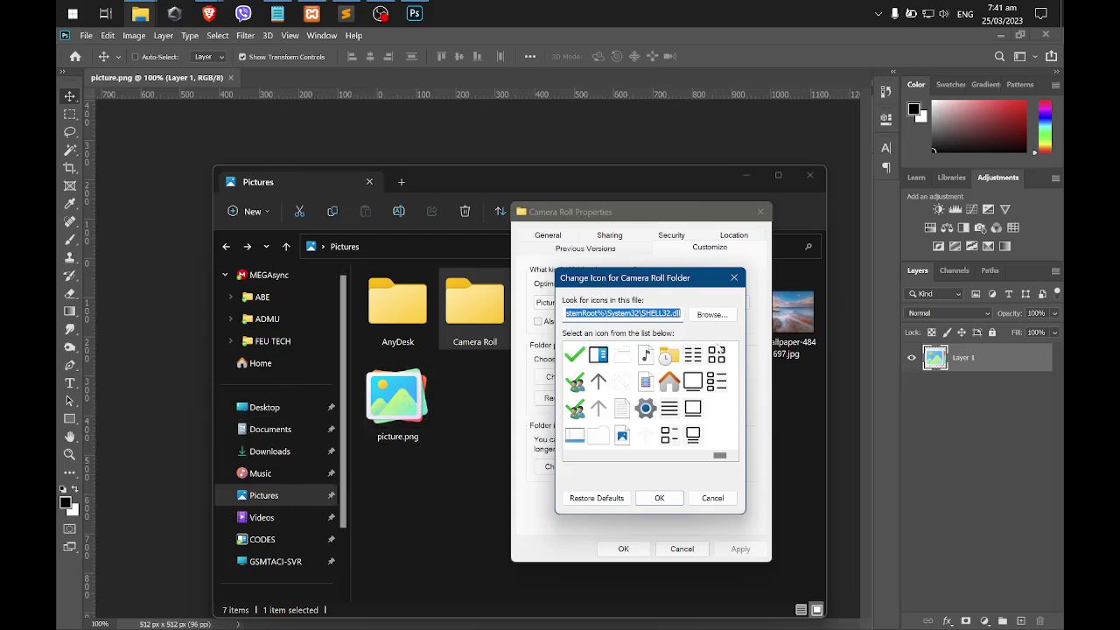
Step: Check the icon file types under Browse, then cancel Browse, Change Icon and Camera Roll Properties
click(711, 314)
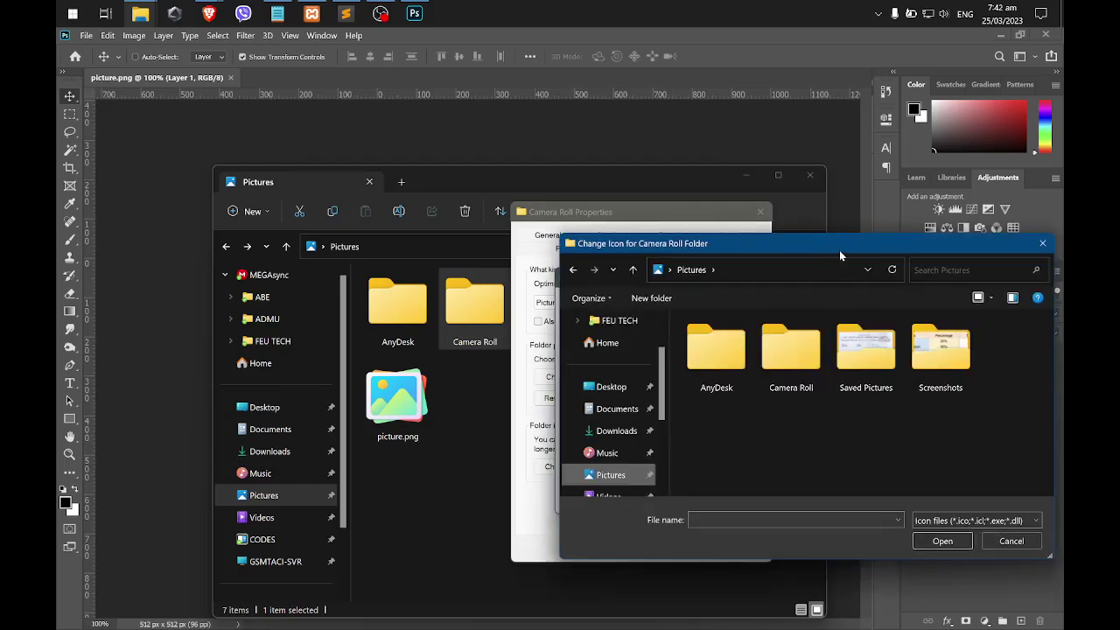
drag(840, 251, 776, 206)
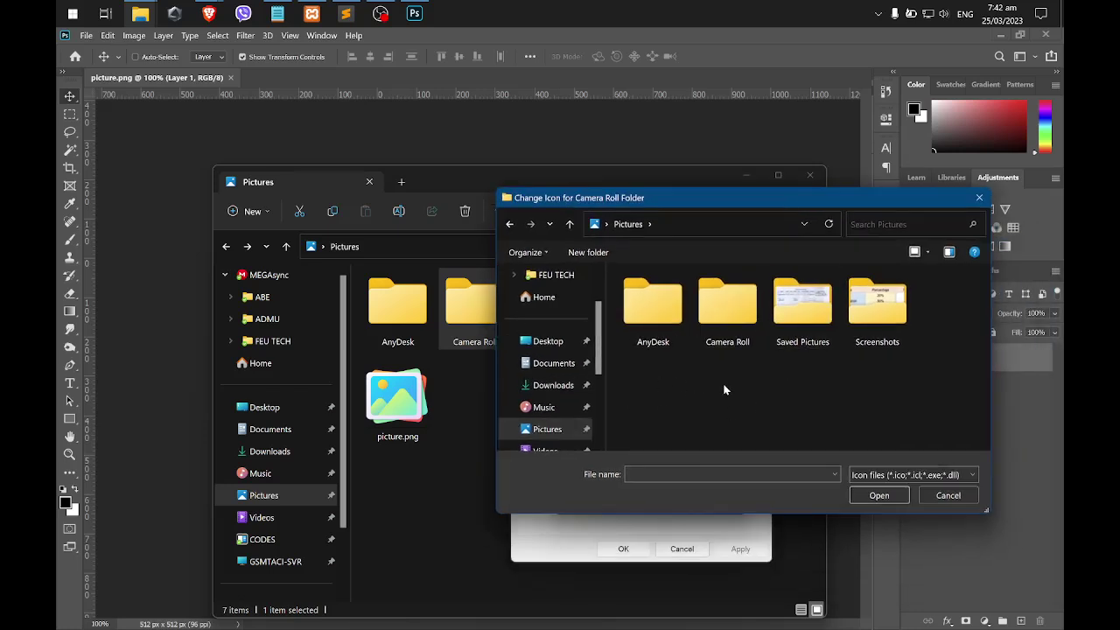
click(900, 477)
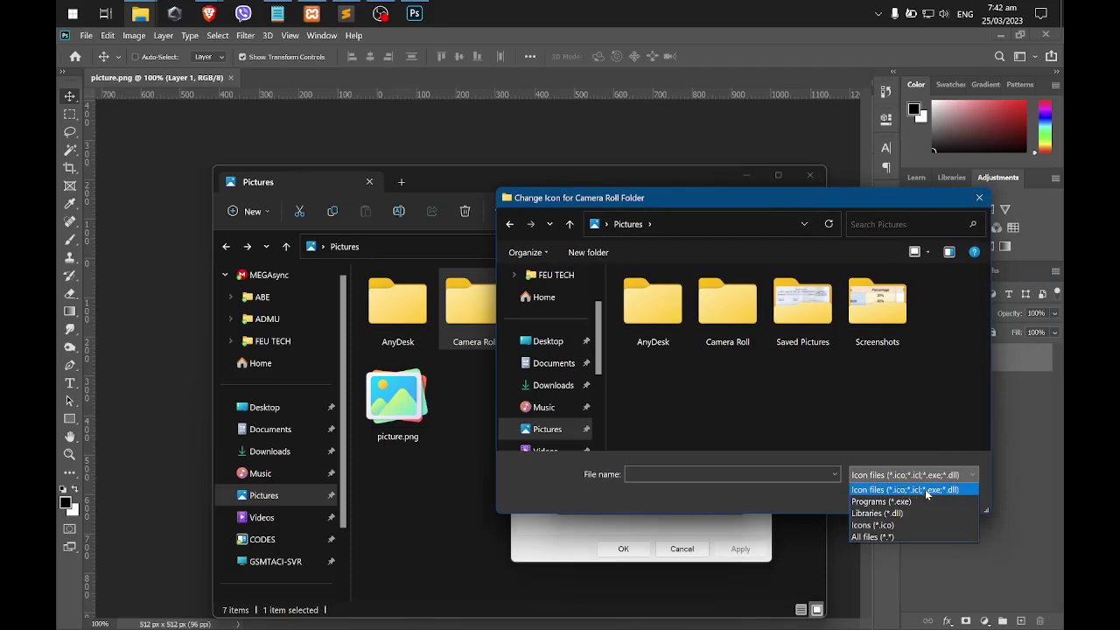
click(844, 453)
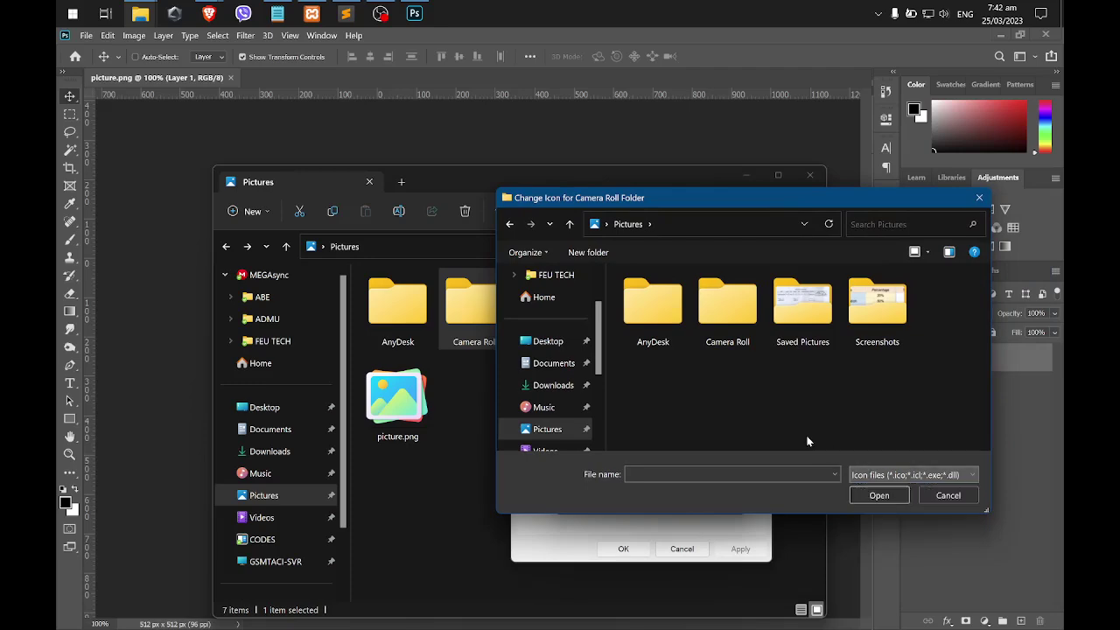
click(948, 494)
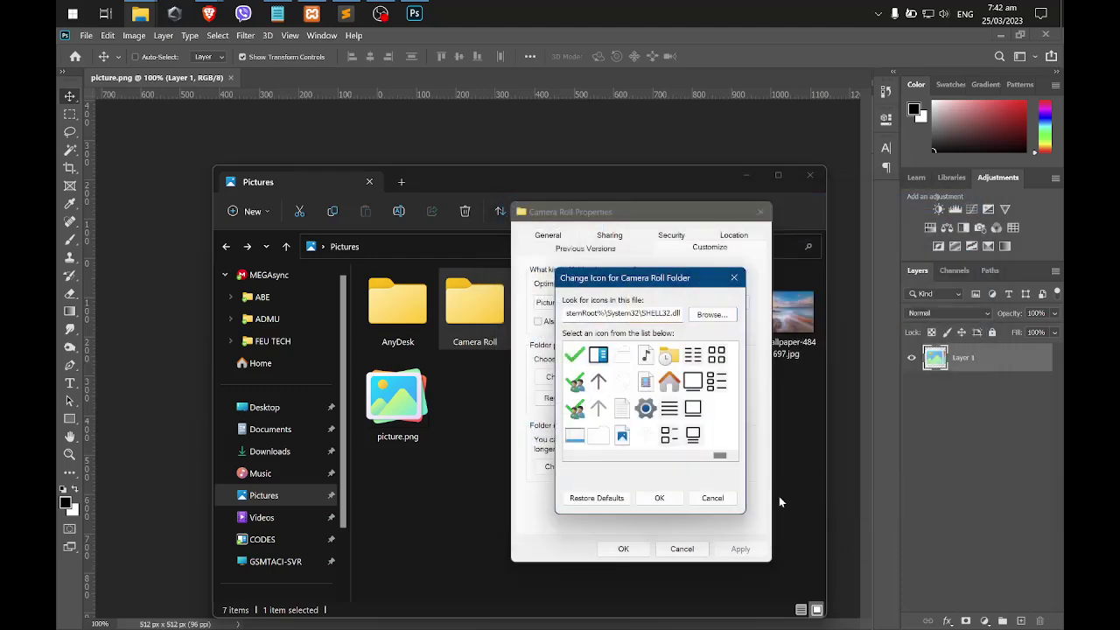
click(712, 501)
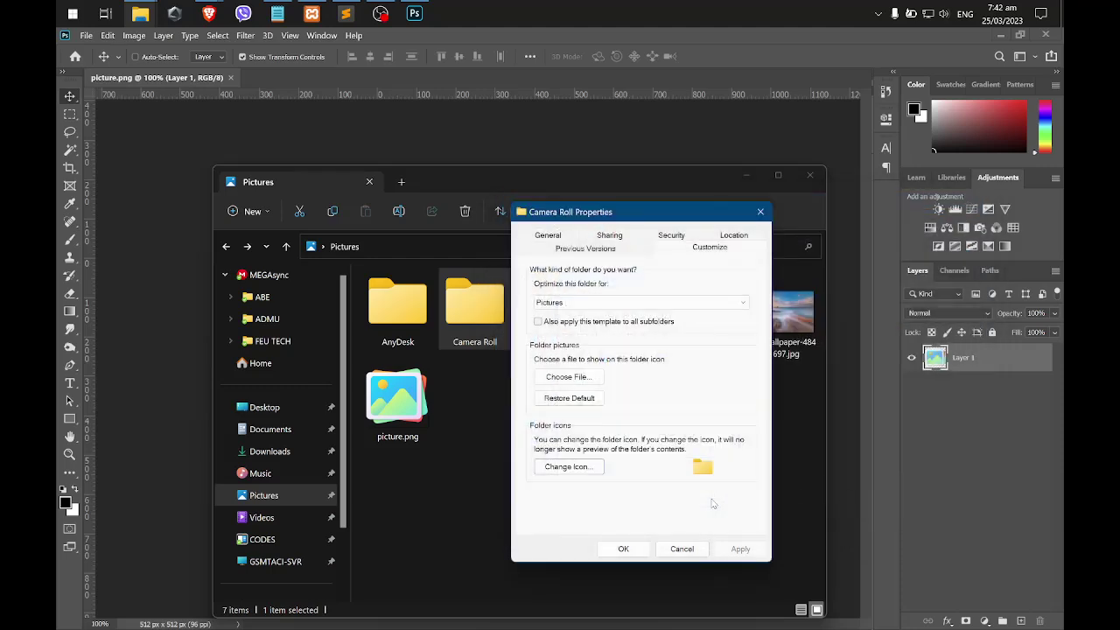
click(681, 548)
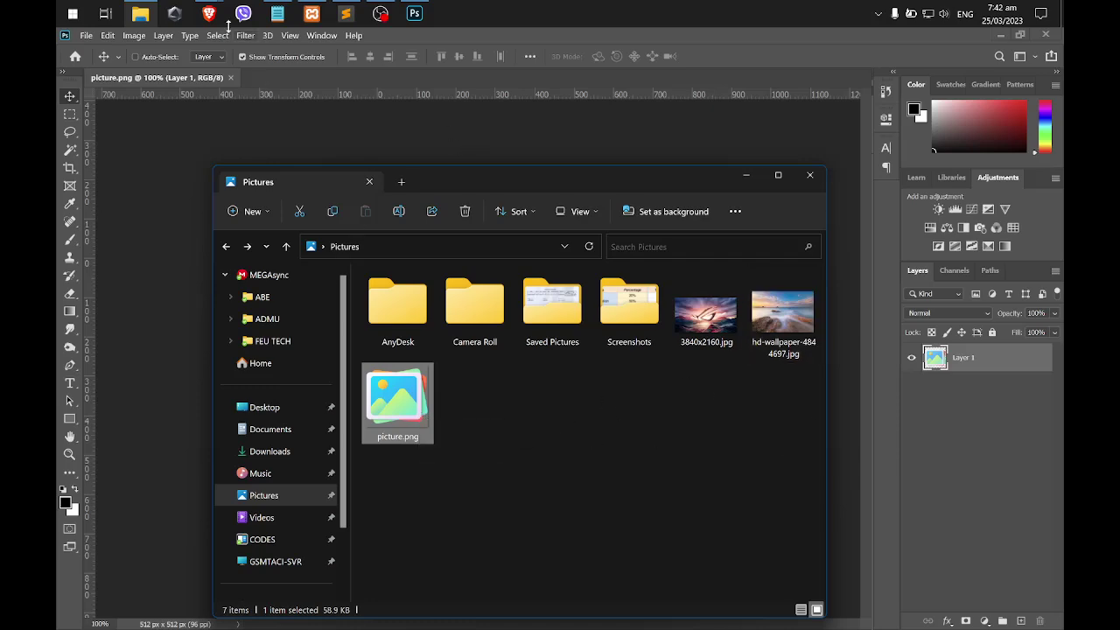
Step: Switch Brave to the Telegraphics plugins page at telegraphics.net/sw/
mouse_move(208, 16)
click(291, 88)
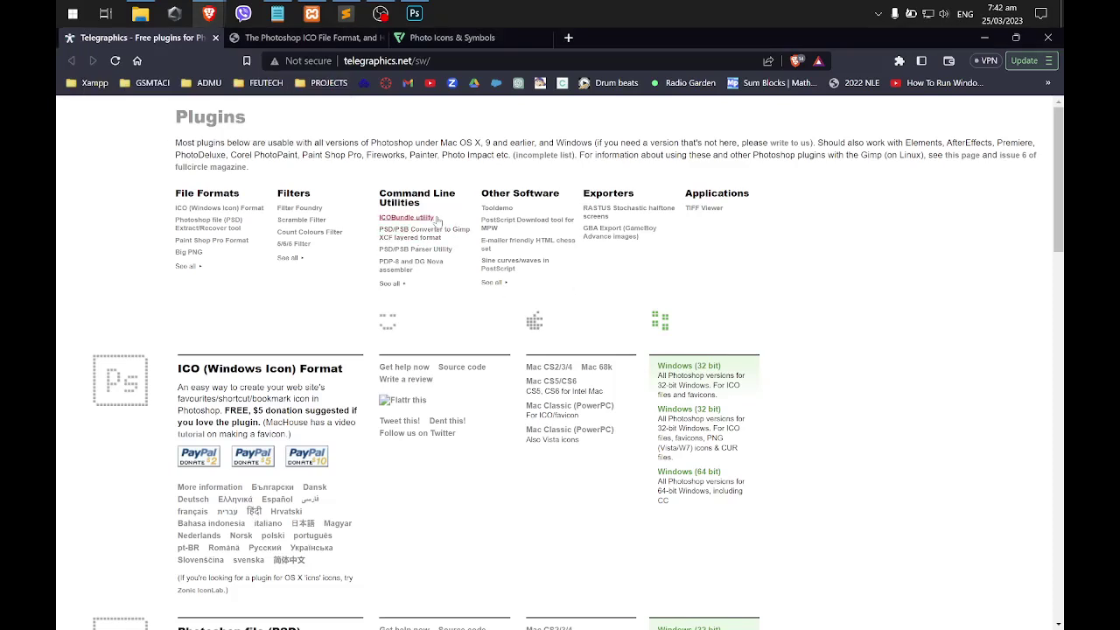
click(402, 63)
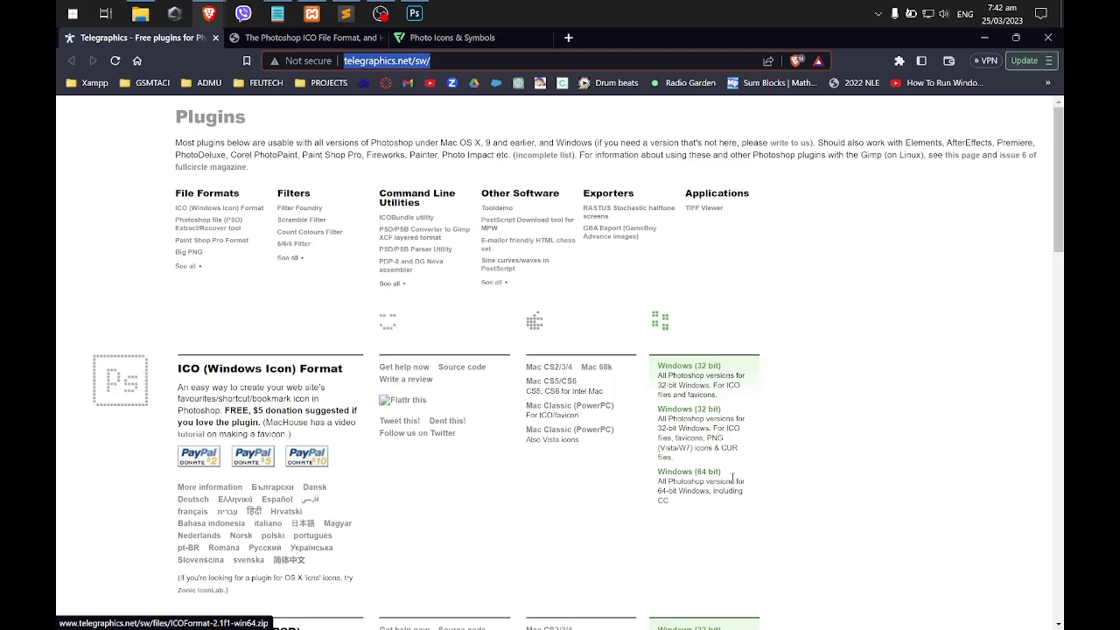
click(415, 14)
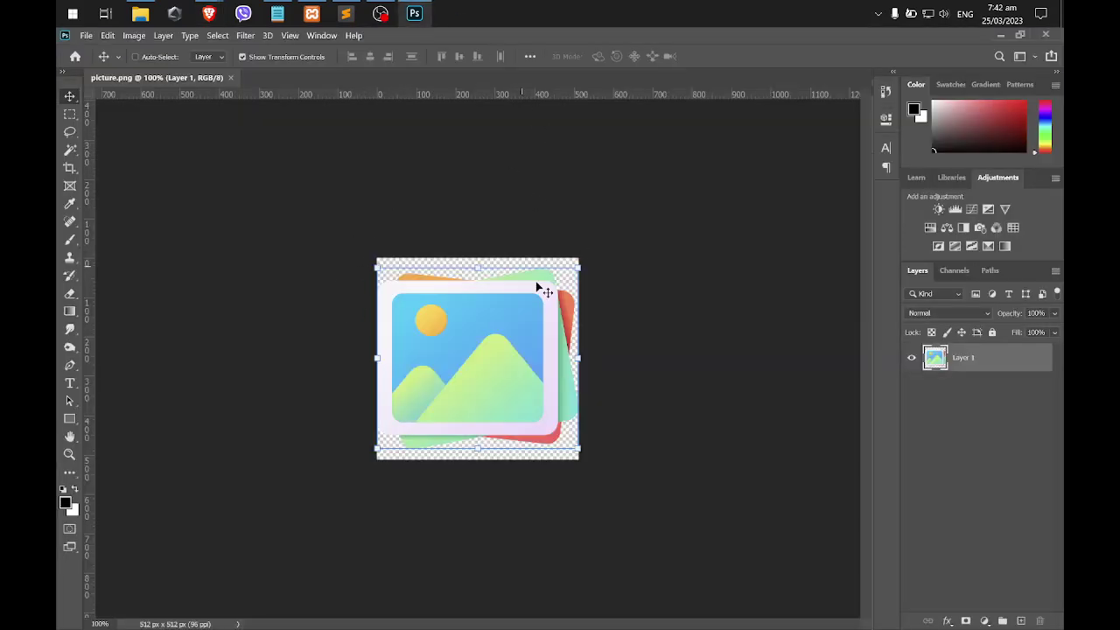
click(86, 35)
click(162, 196)
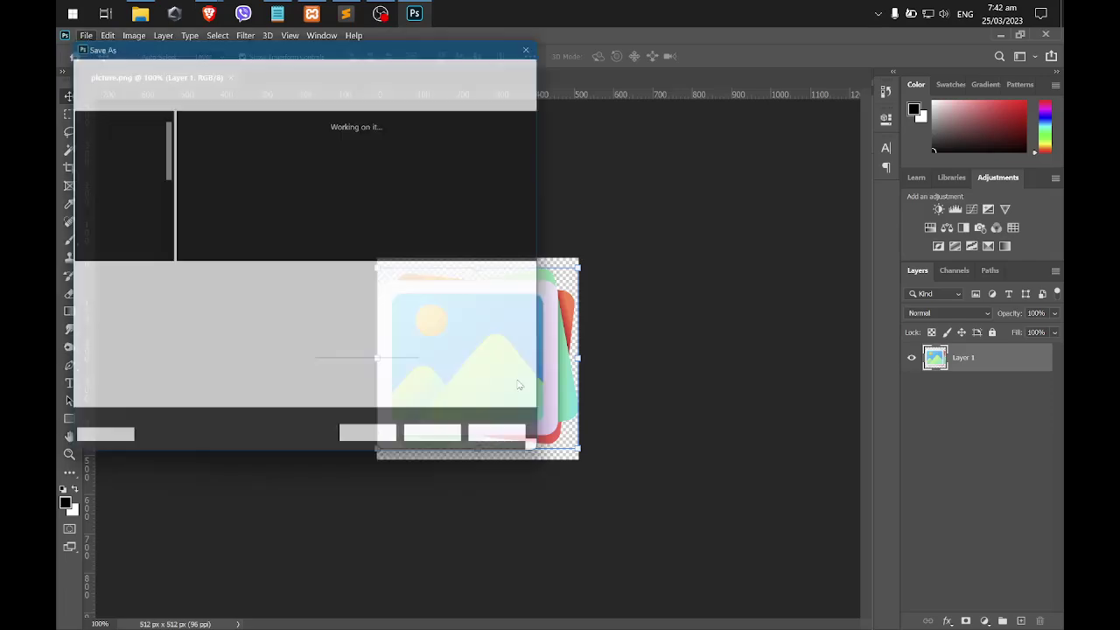
click(304, 295)
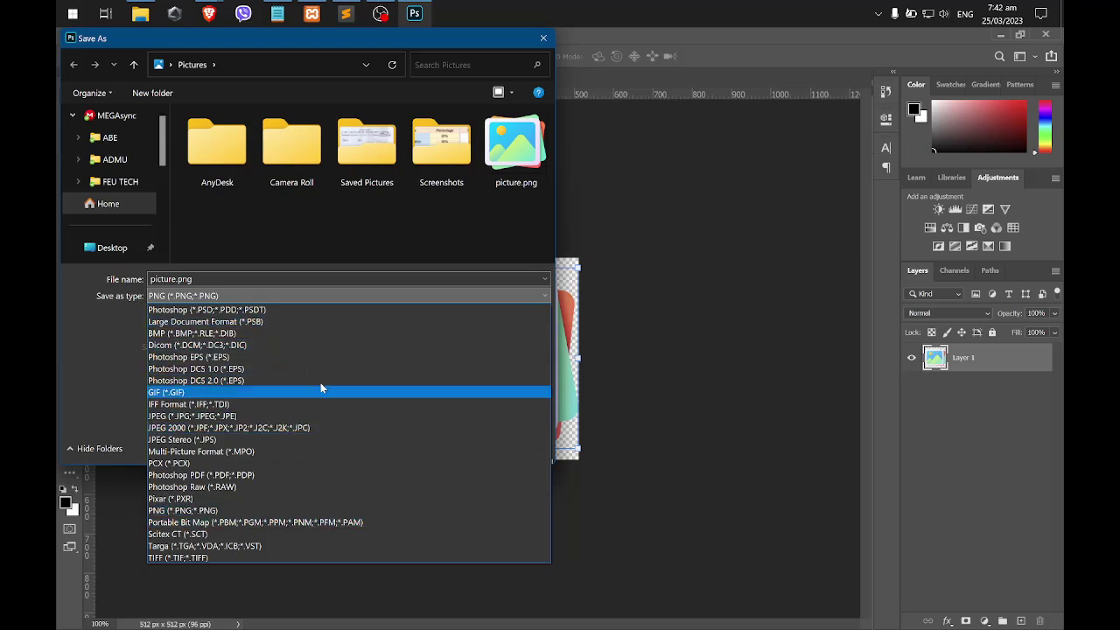
click(543, 38)
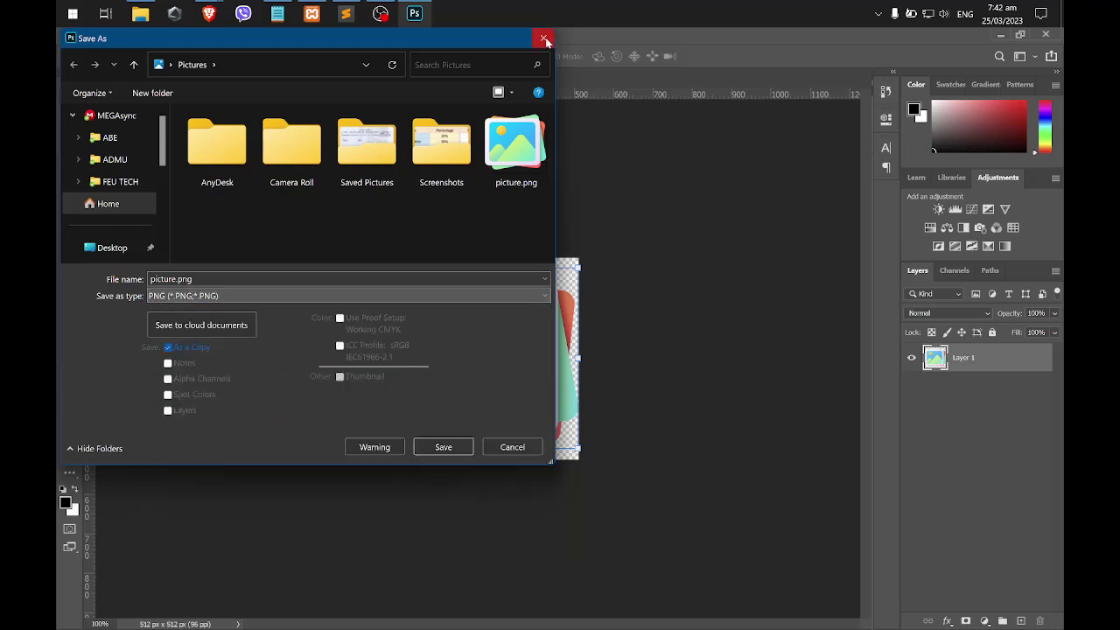
click(543, 38)
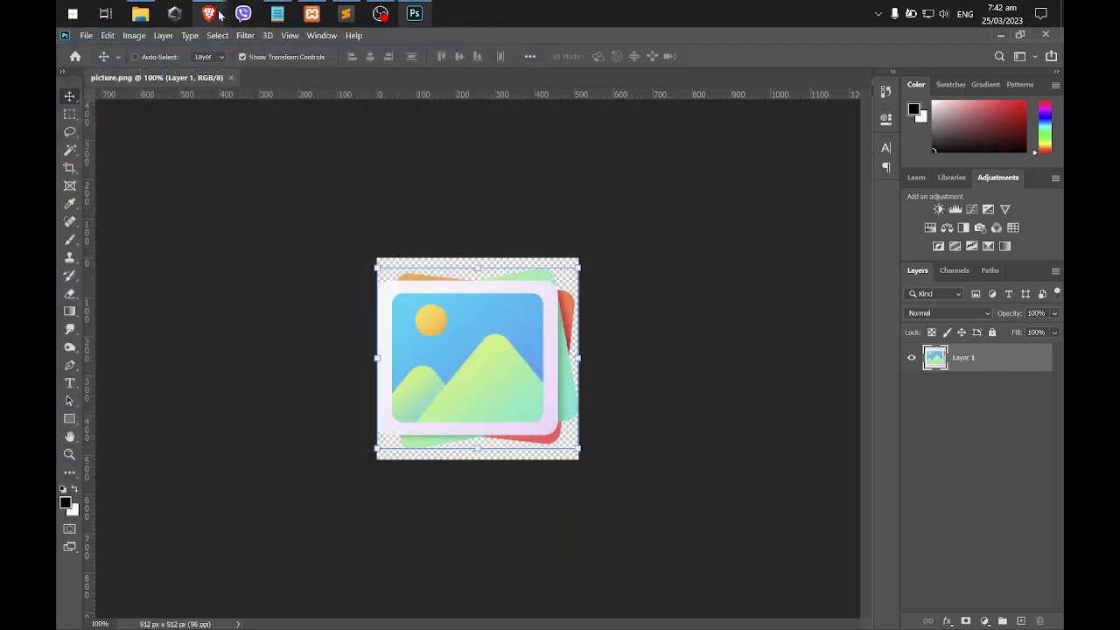
Step: Download ICOFormat-2.1f1-win64.zip, the Windows 64-bit ICO plugin, and open the zip
mouse_move(208, 13)
click(271, 79)
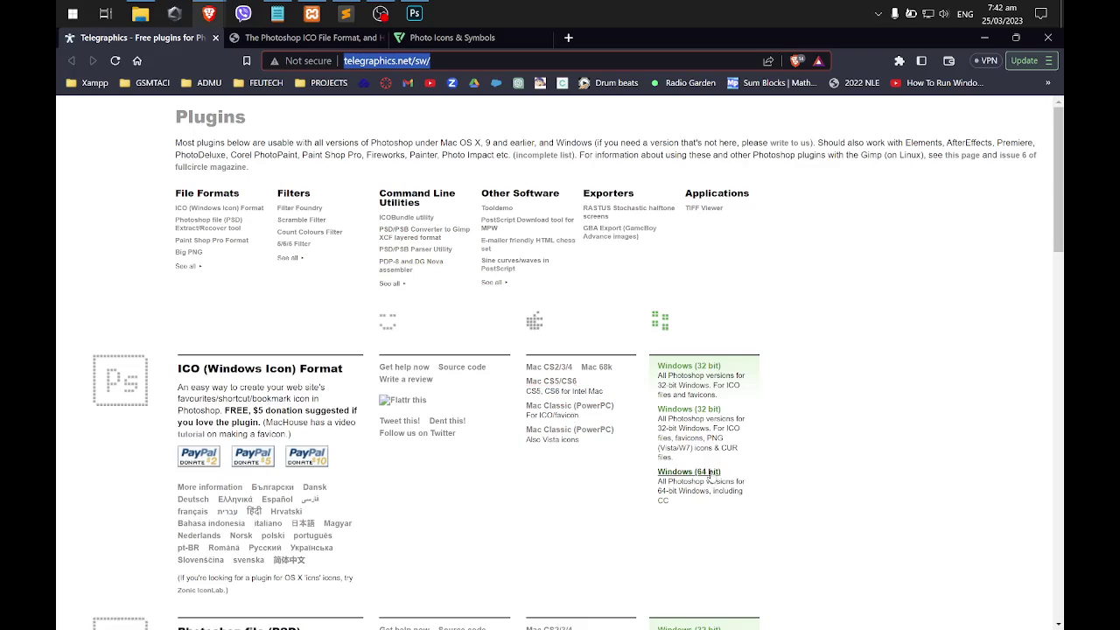
click(710, 473)
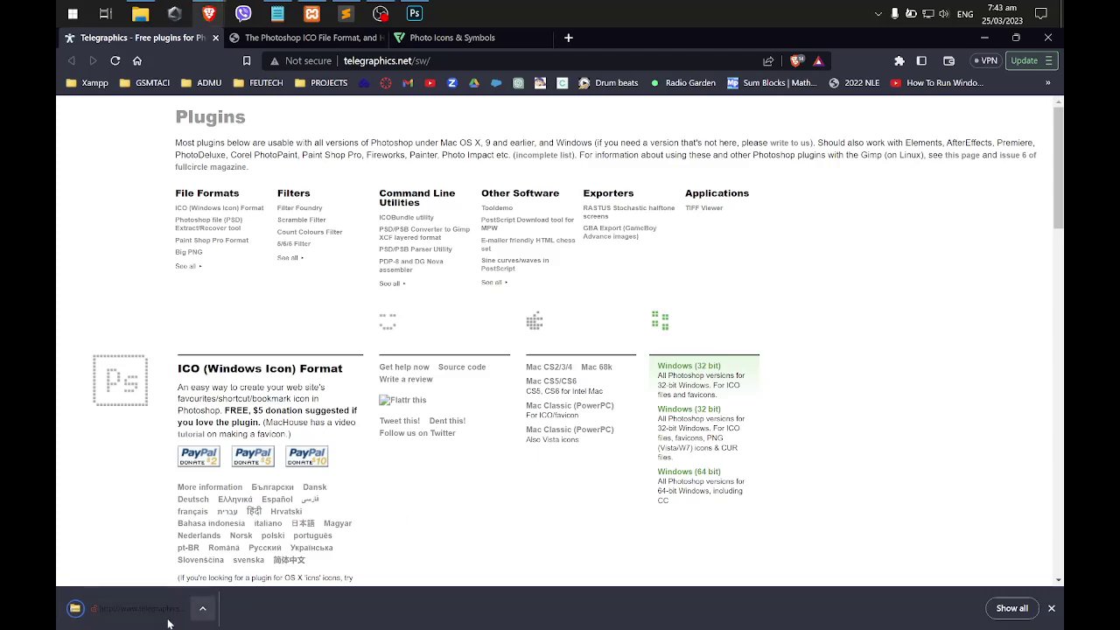
click(126, 620)
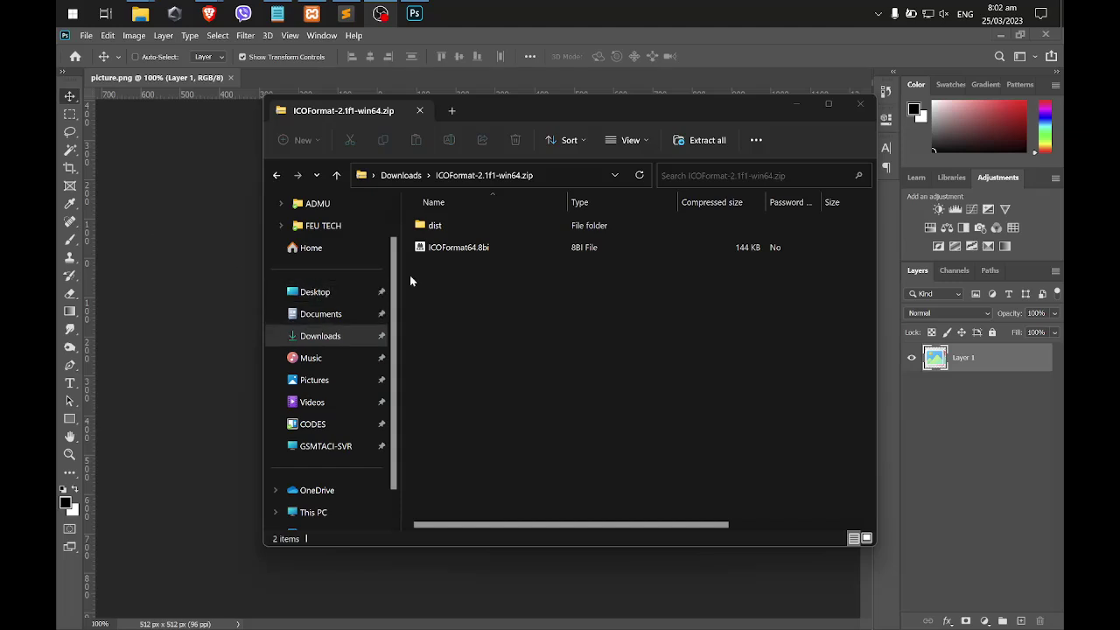
Step: Copy ICOFormat64.8bi and navigate to C:\Program Files
right_click(450, 254)
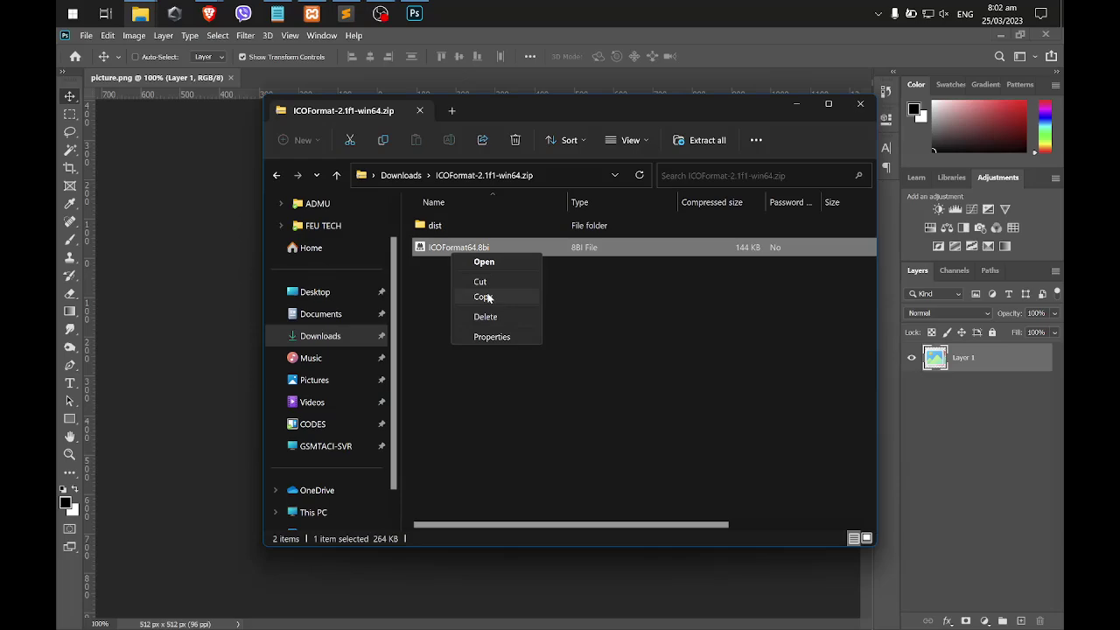
click(483, 297)
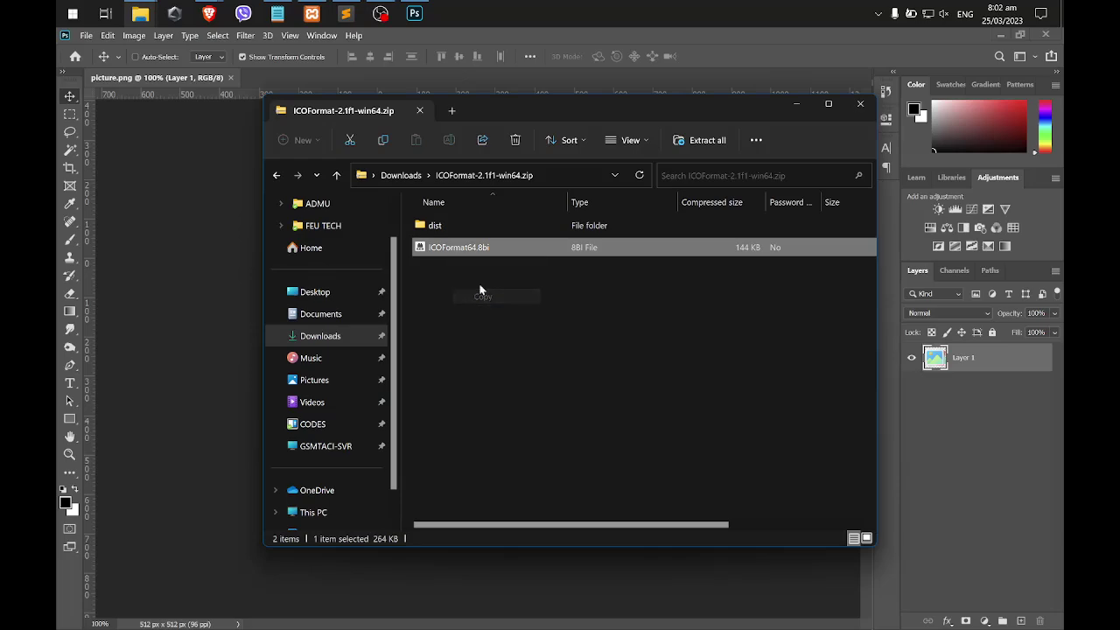
click(332, 505)
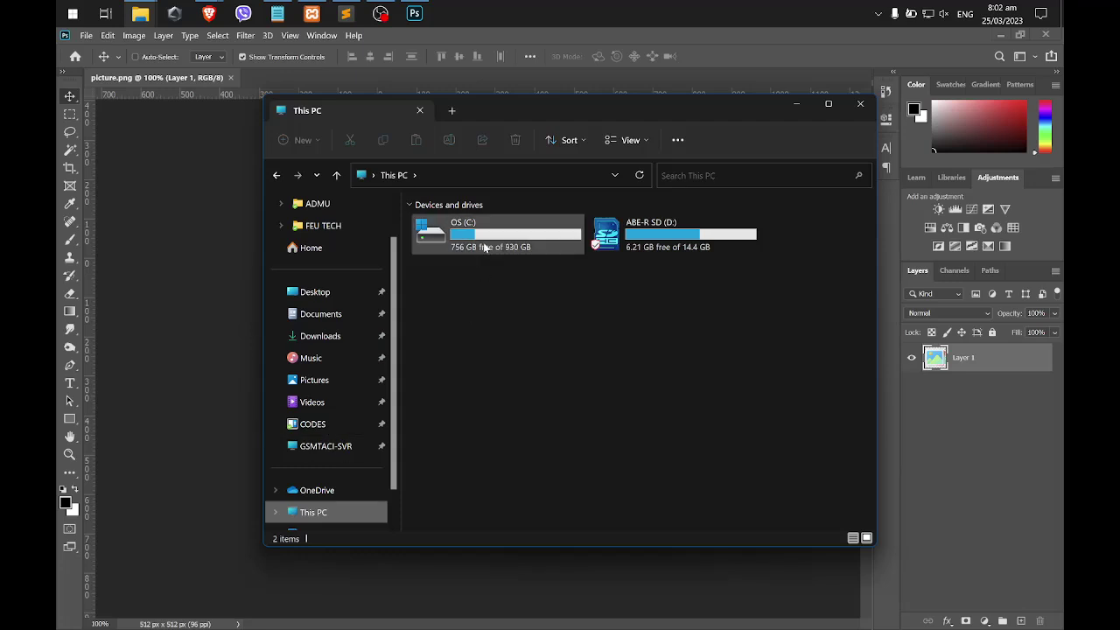
double_click(484, 250)
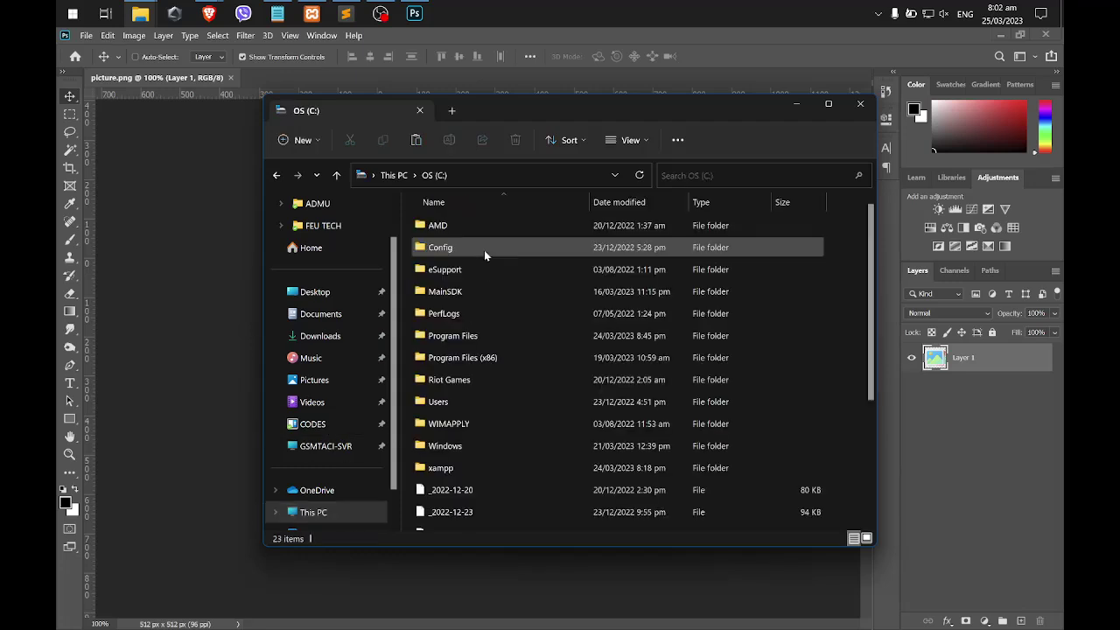
click(486, 341)
double_click(487, 339)
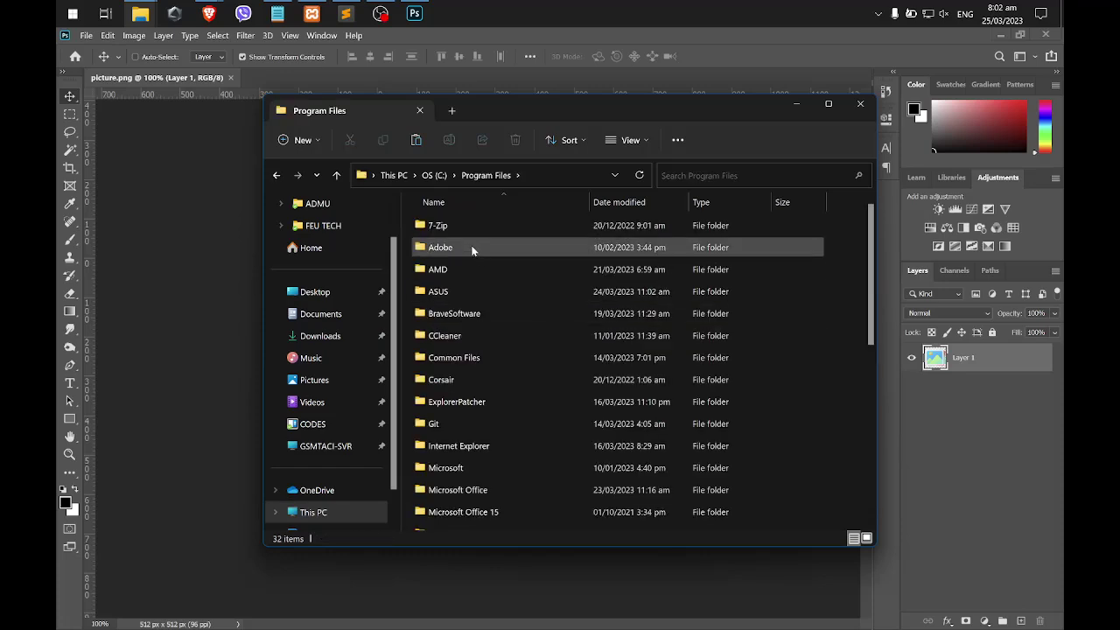
Step: Paste the plugin into Adobe Photoshop 2020's Plug-ins folder with admin permission, then open File Formats
double_click(472, 248)
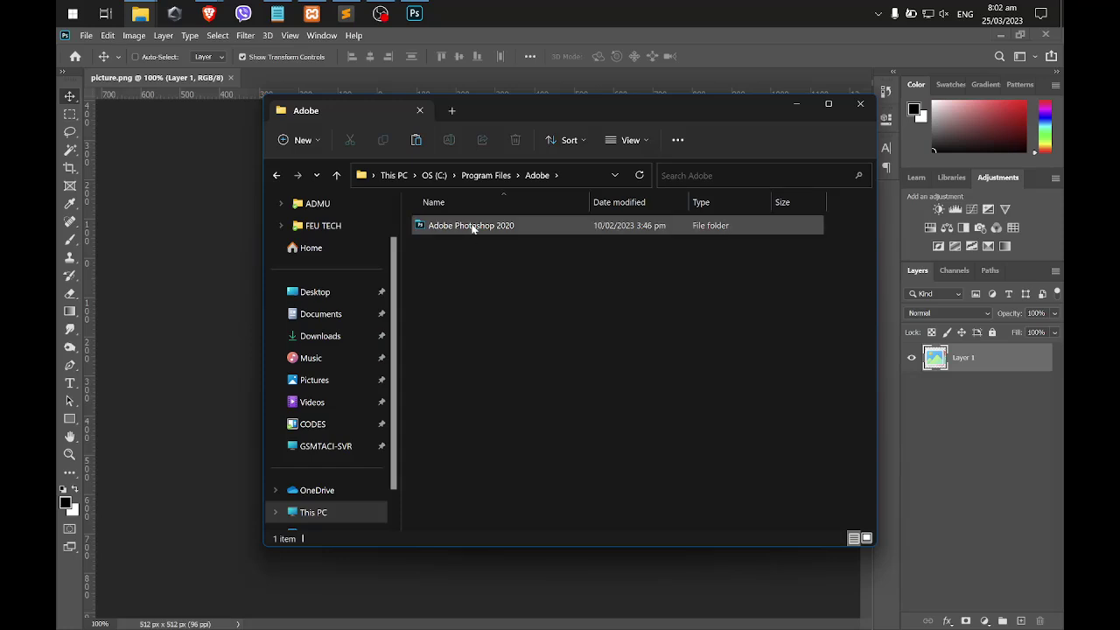
double_click(474, 227)
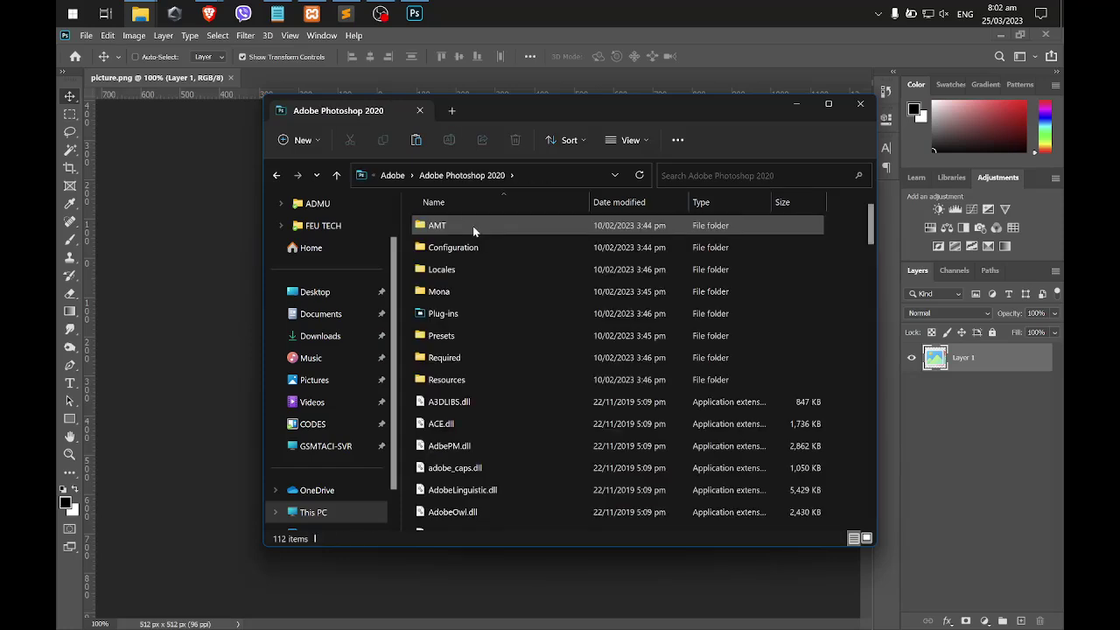
double_click(468, 317)
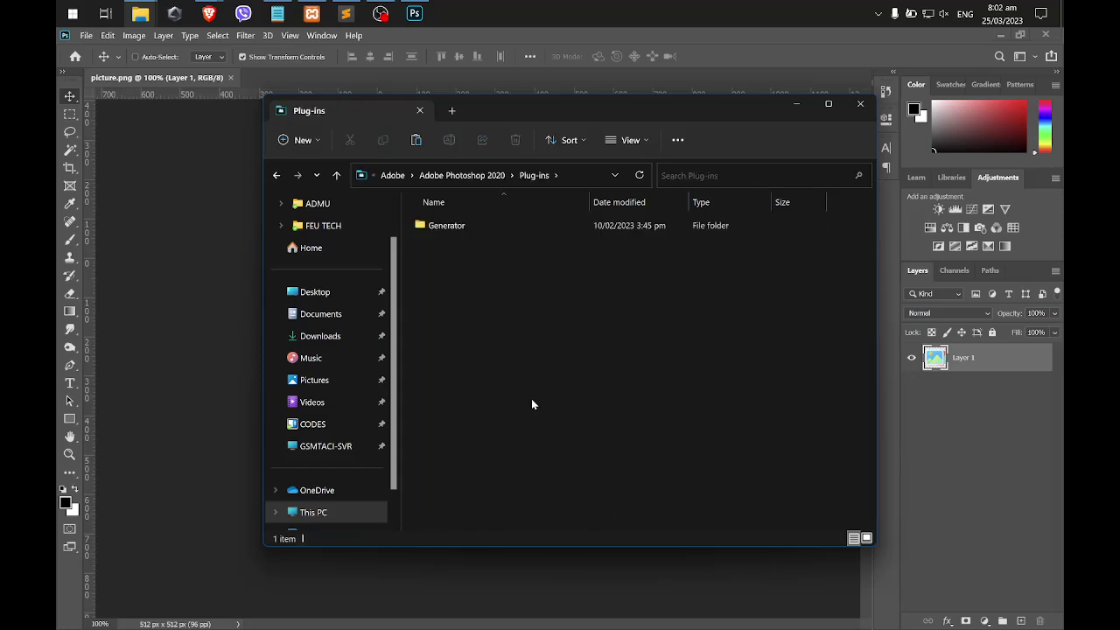
right_click(531, 398)
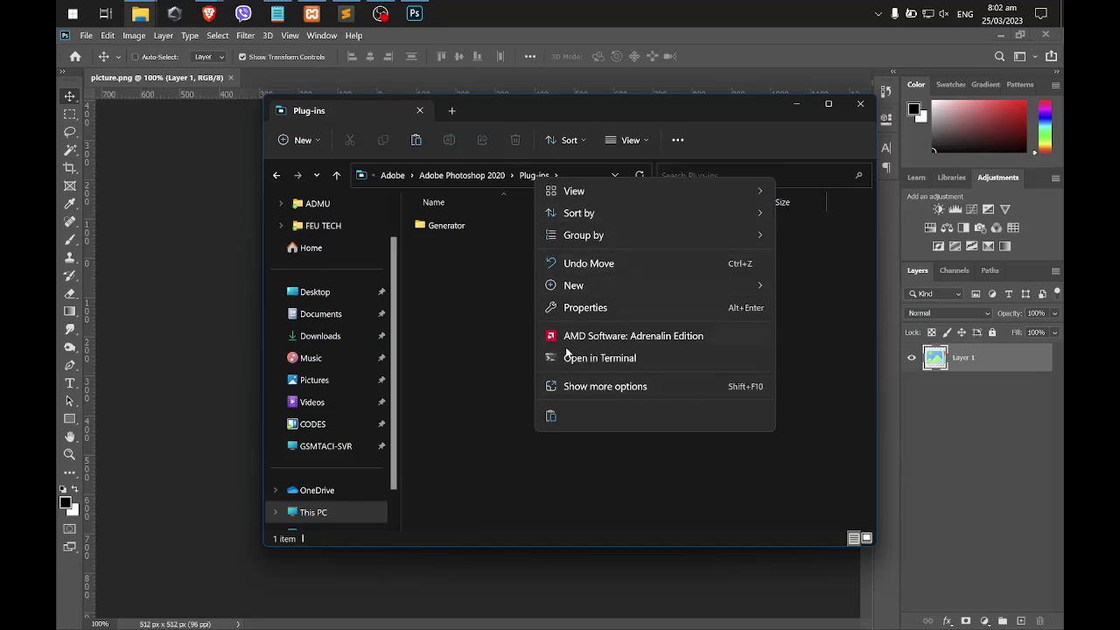
click(551, 416)
click(522, 308)
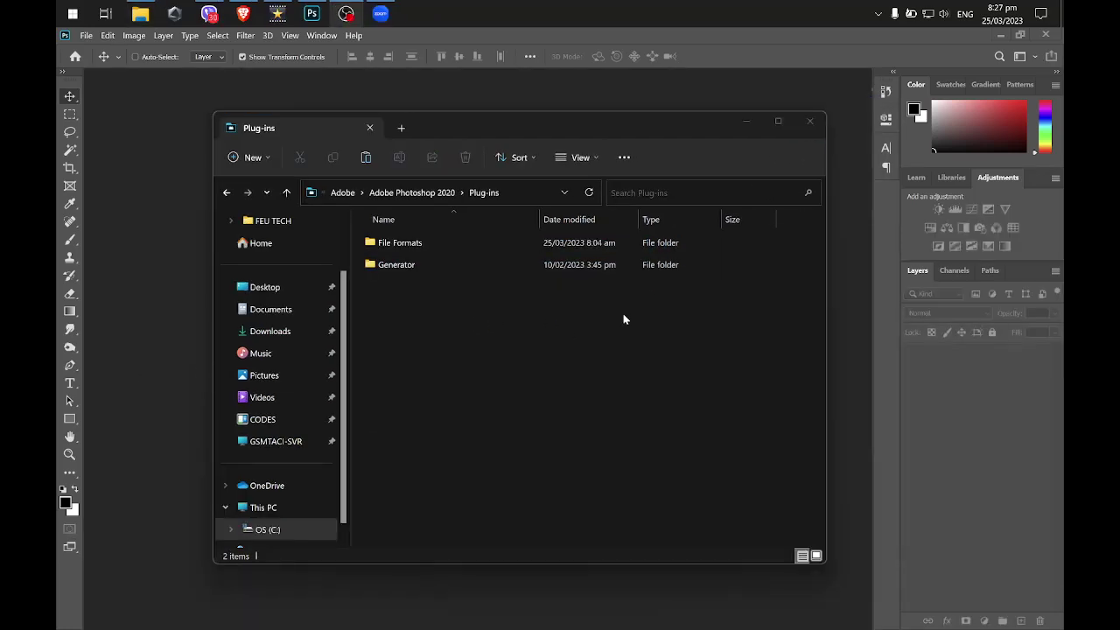
click(430, 248)
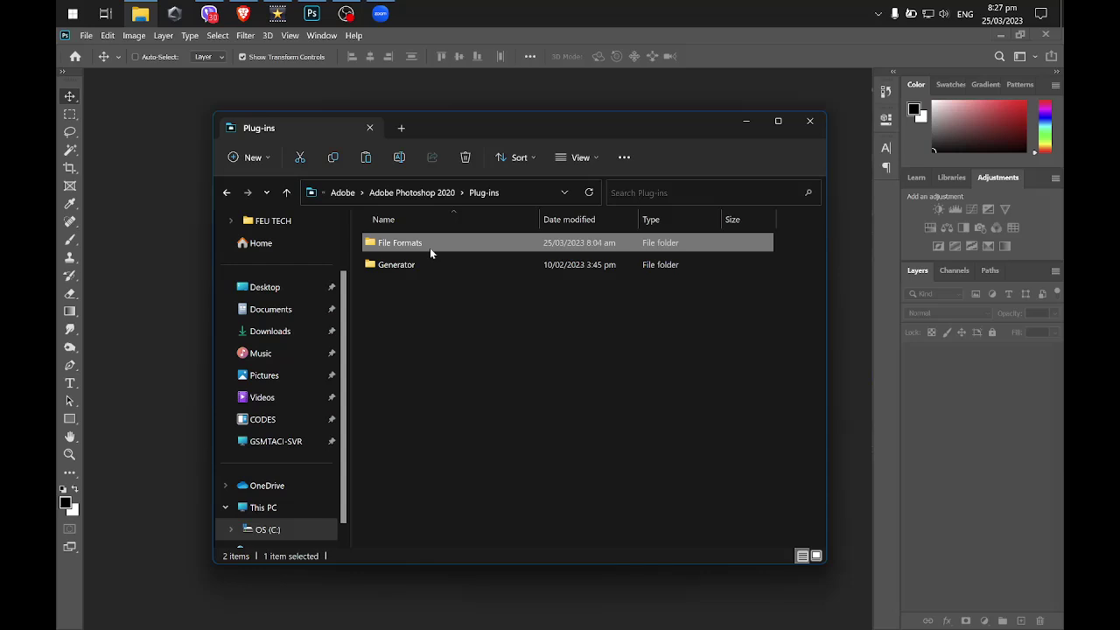
double_click(430, 247)
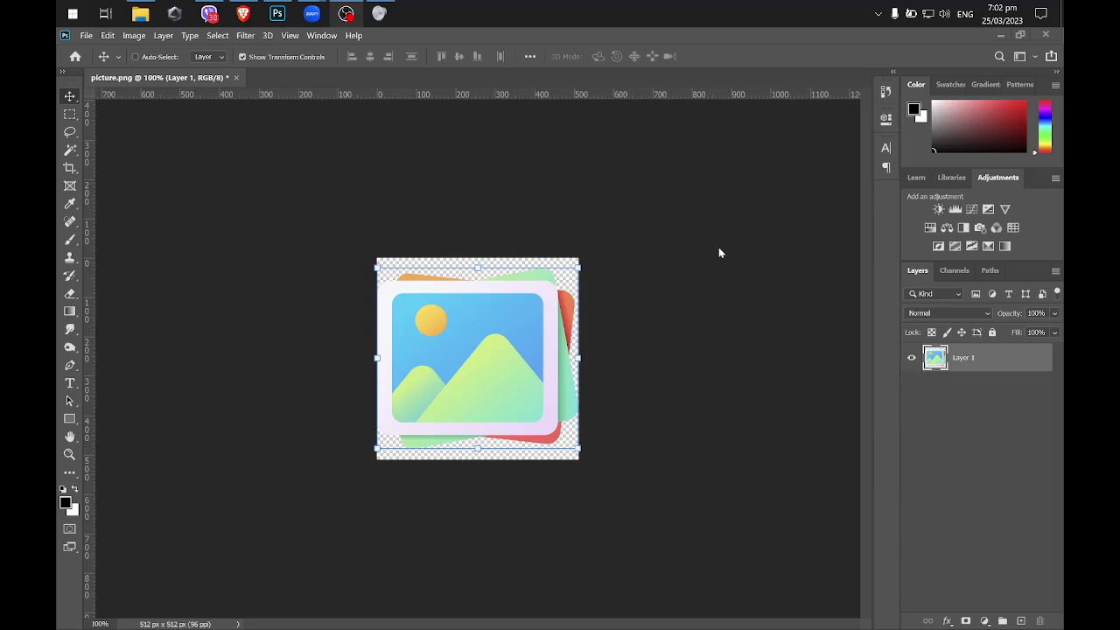
click(87, 35)
click(124, 196)
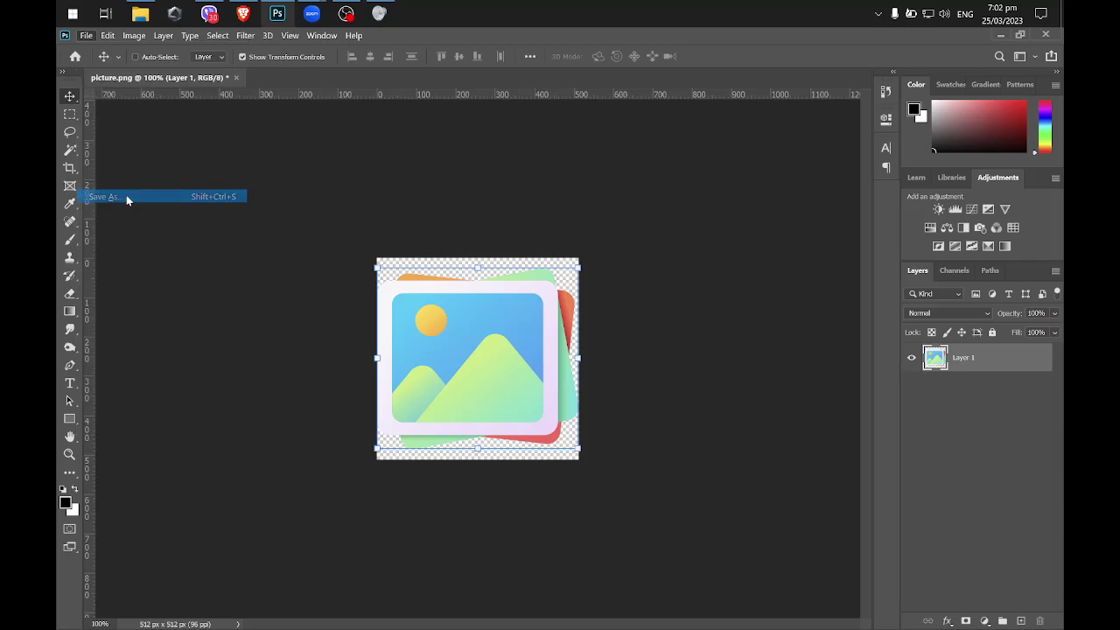
click(262, 296)
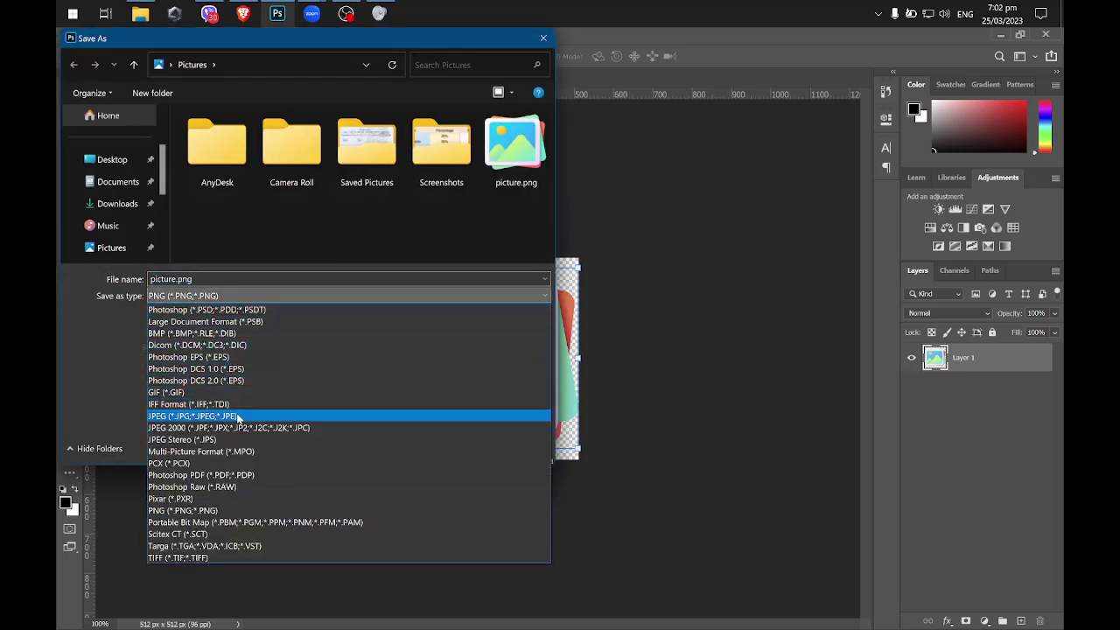
click(542, 38)
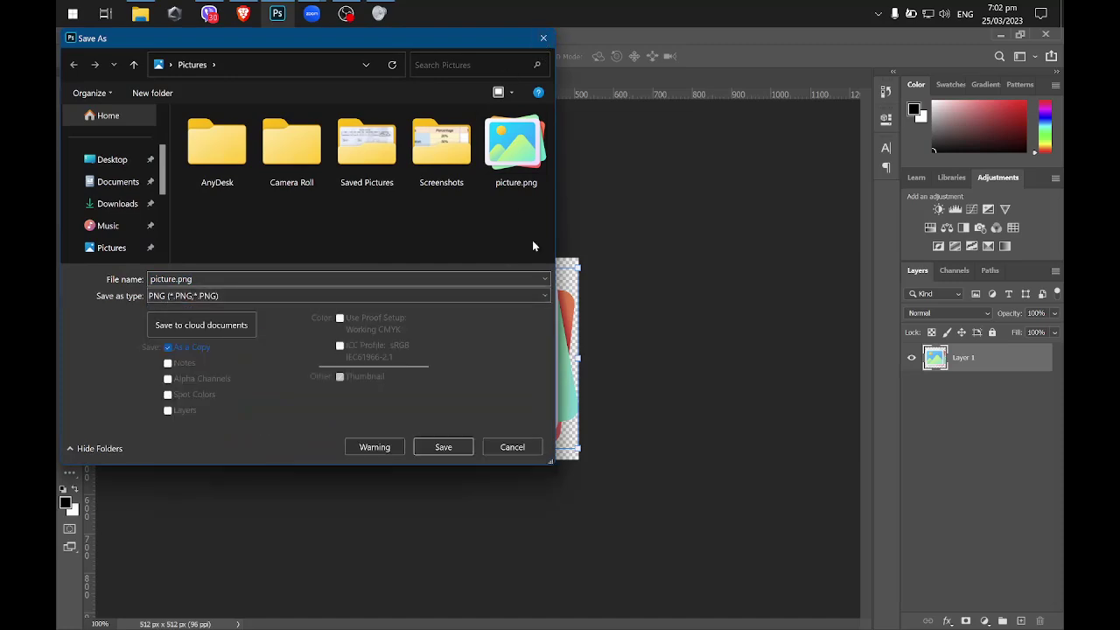
click(546, 42)
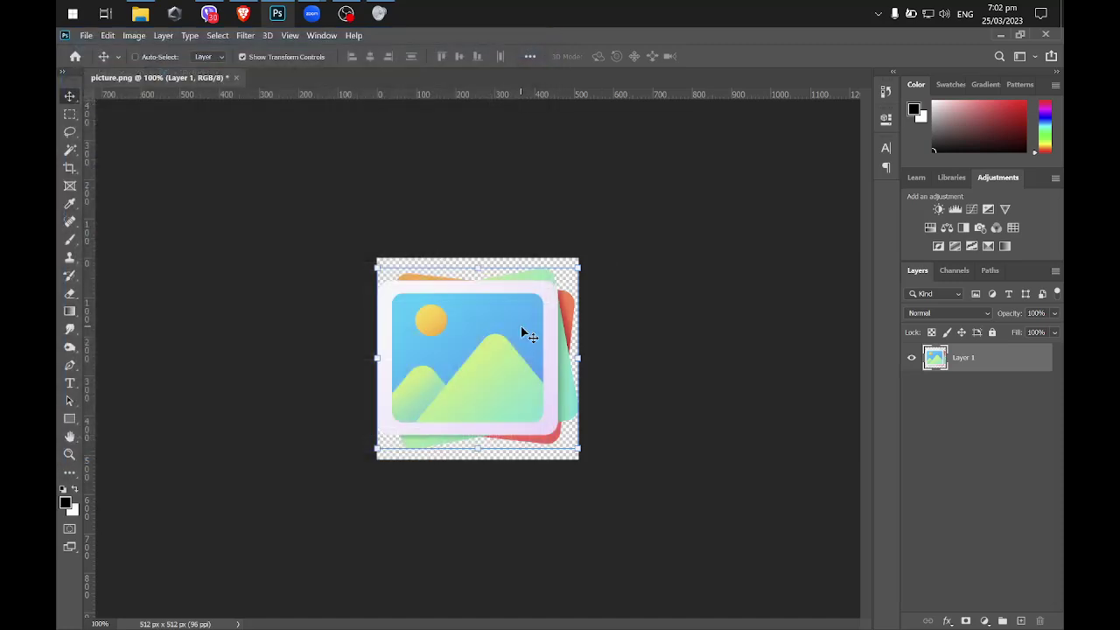
Step: In Image Size, change the linked width from 512 to 256 px and apply
key(ctrl+alt+i)
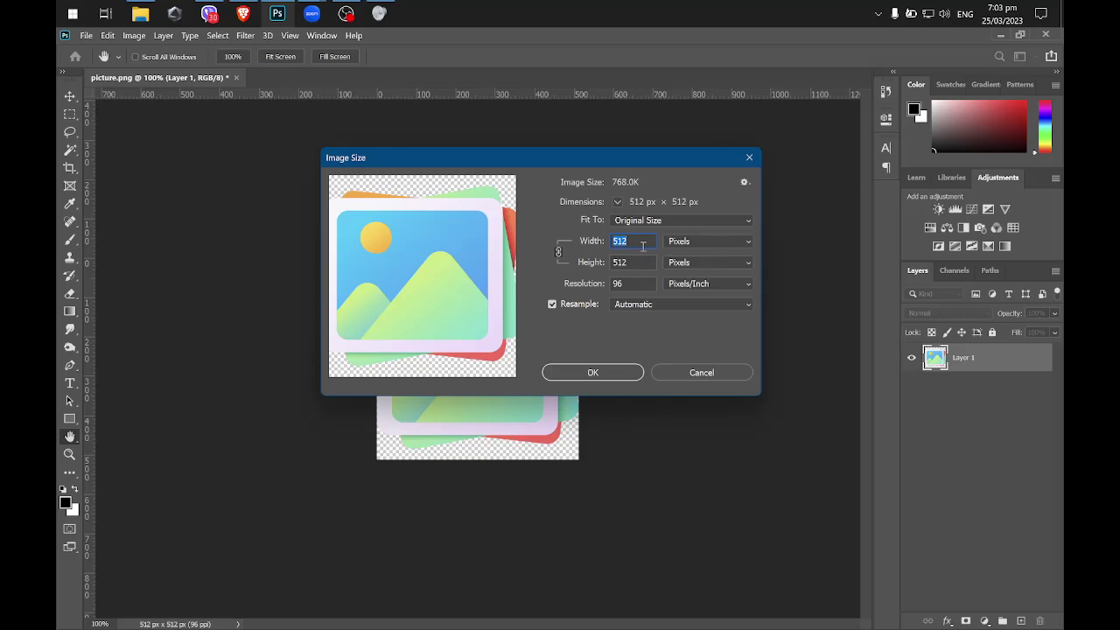
click(575, 325)
double_click(624, 238)
text(256)
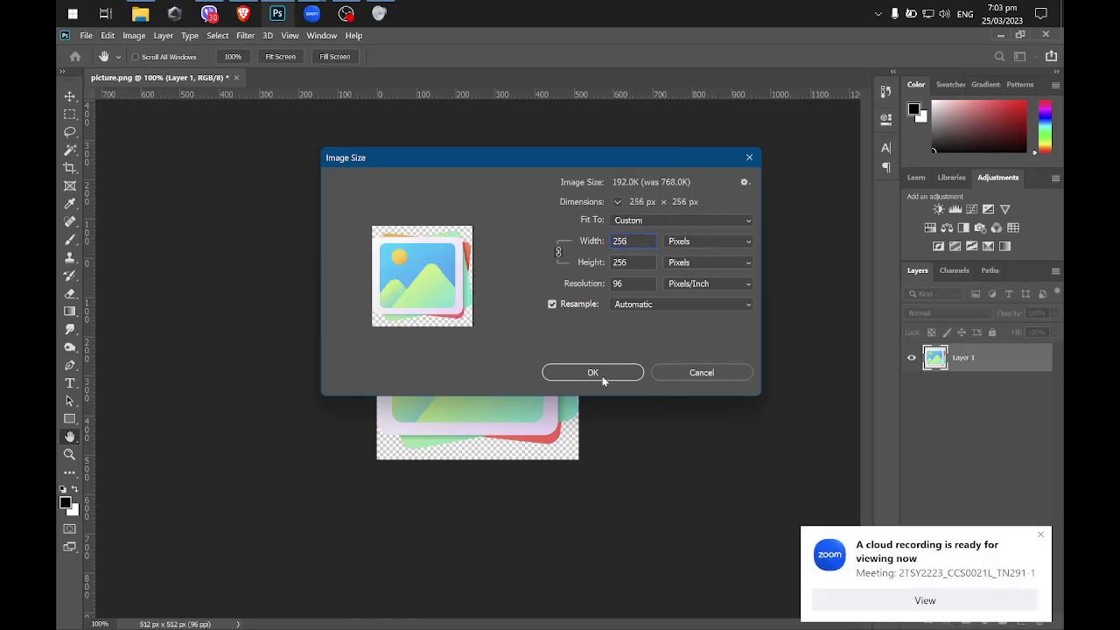
click(1040, 534)
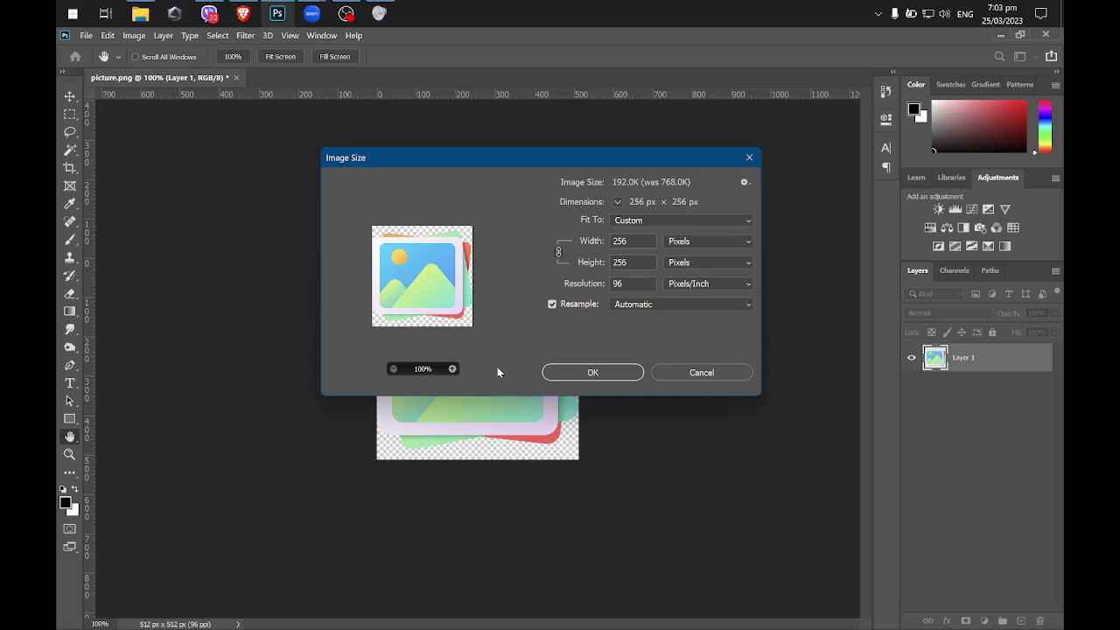
click(593, 372)
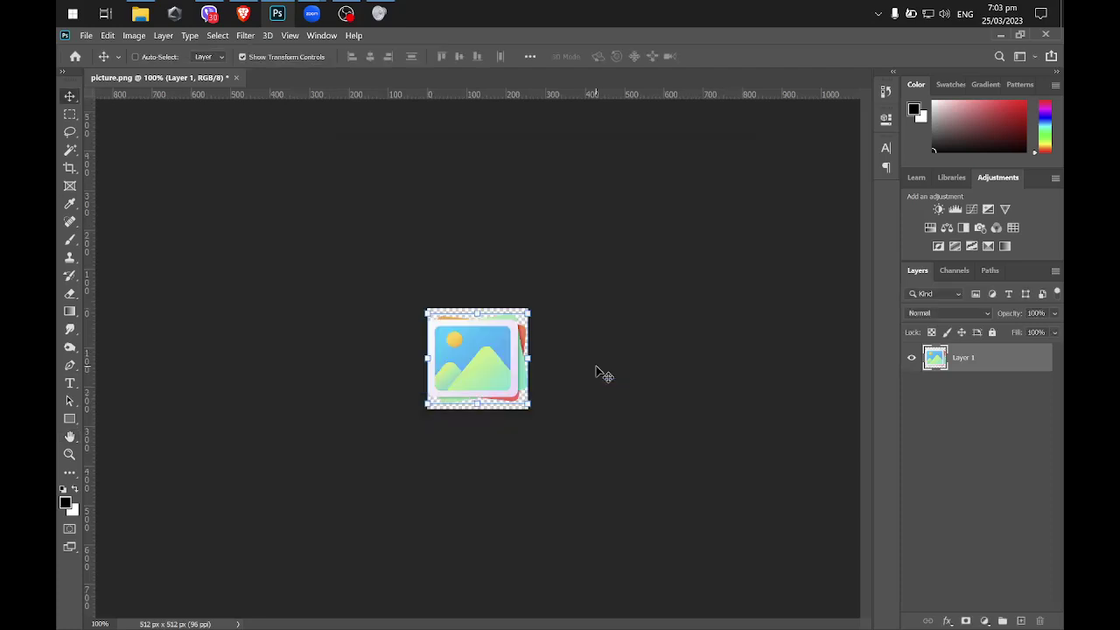
Step: Save a copy as picture.ico in ICO (Windows Icon) format, choosing Standard ICO
click(85, 36)
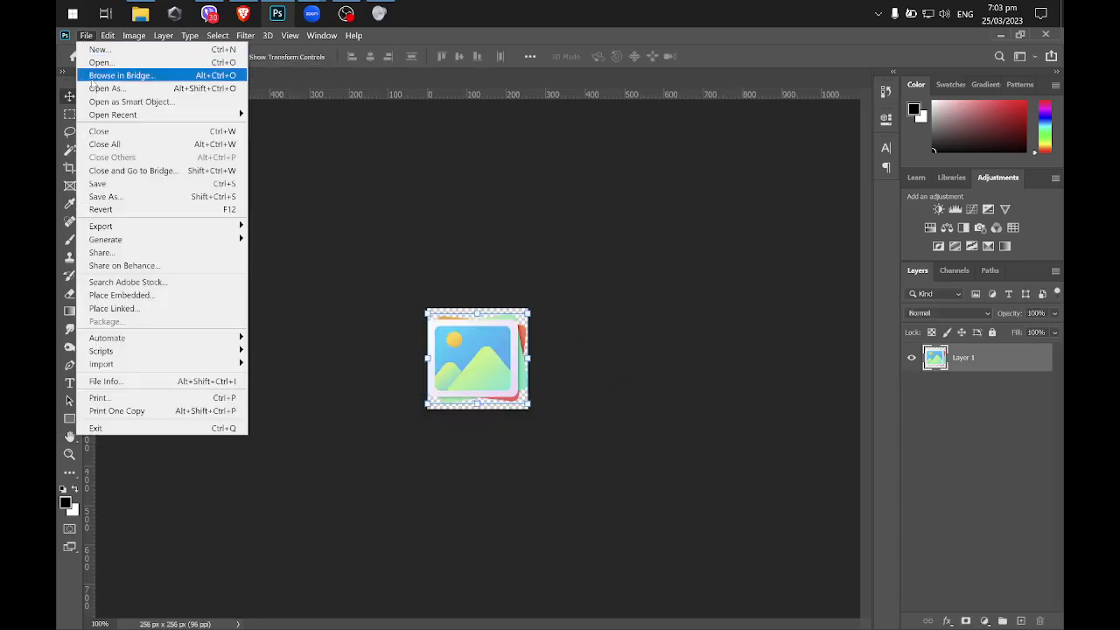
click(131, 197)
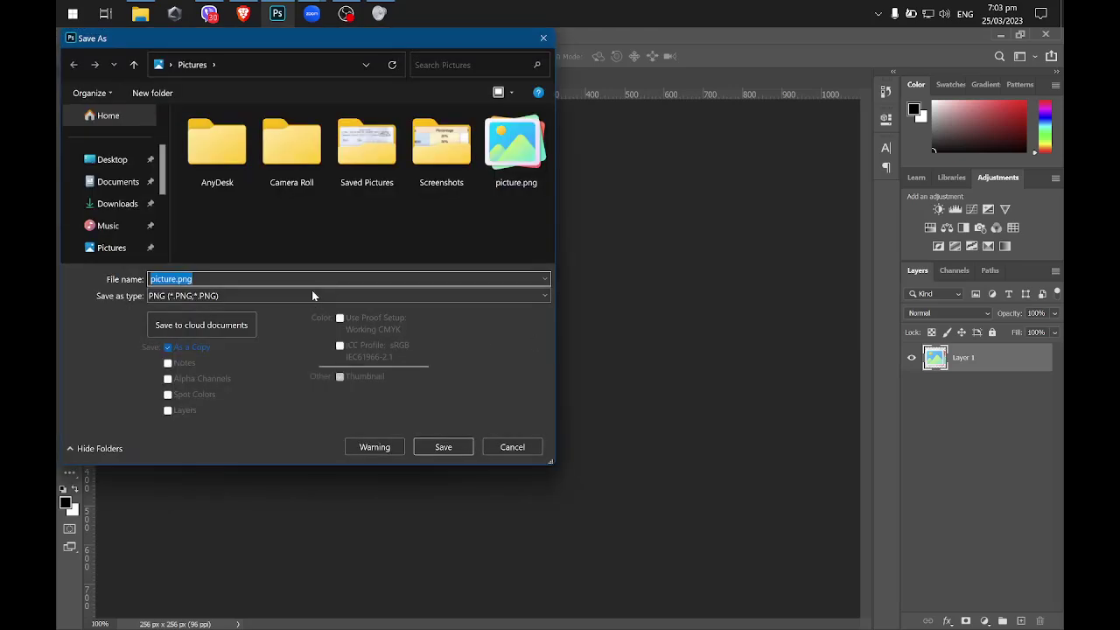
click(308, 298)
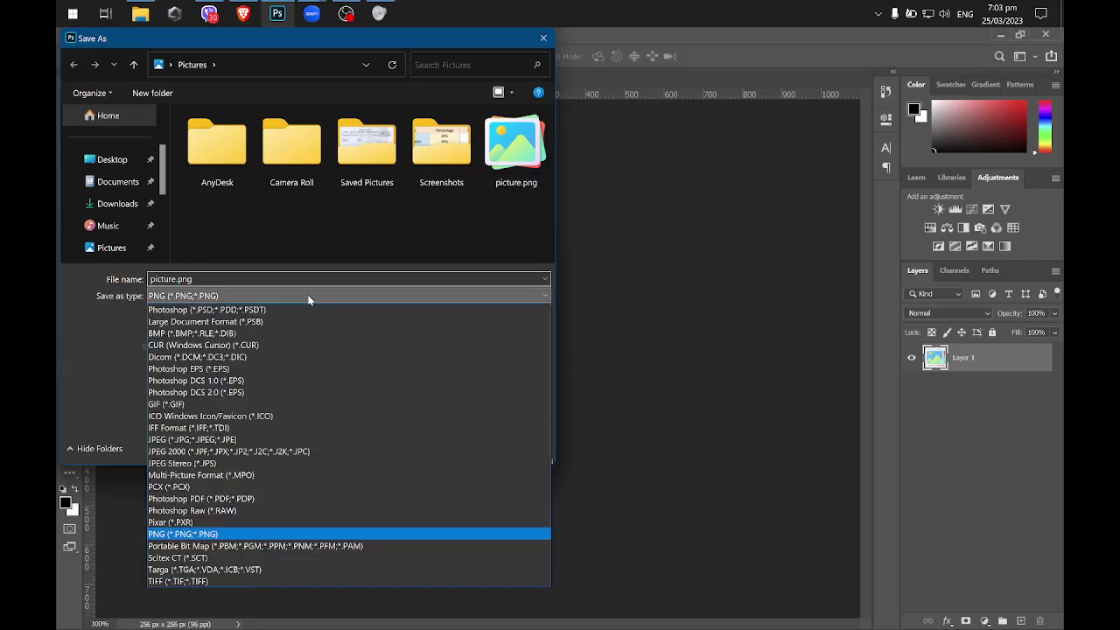
click(258, 419)
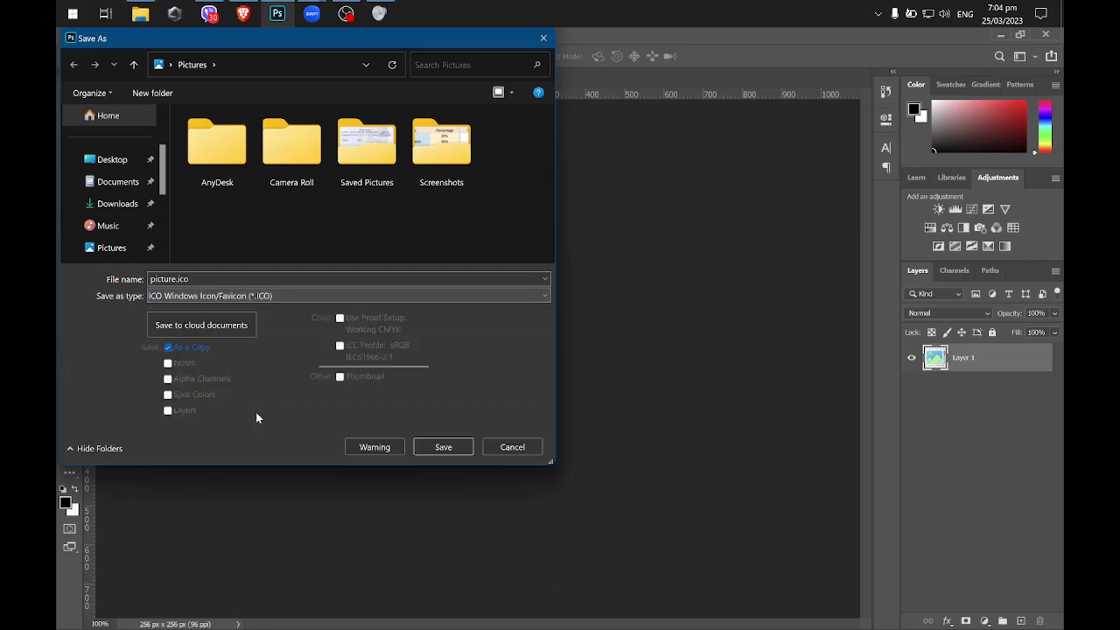
click(444, 448)
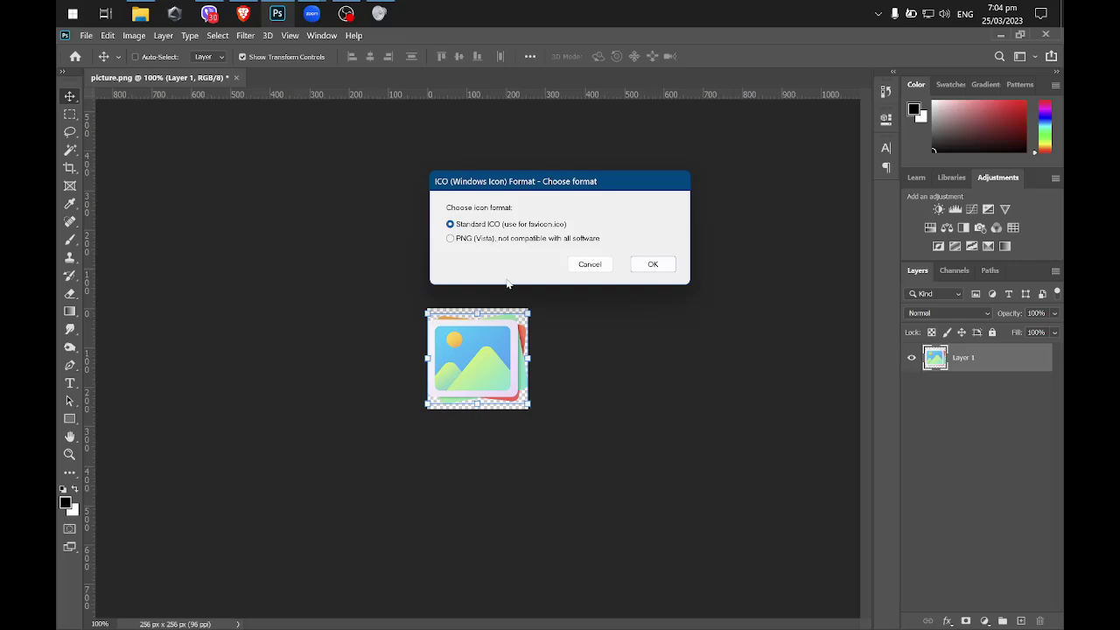
click(669, 265)
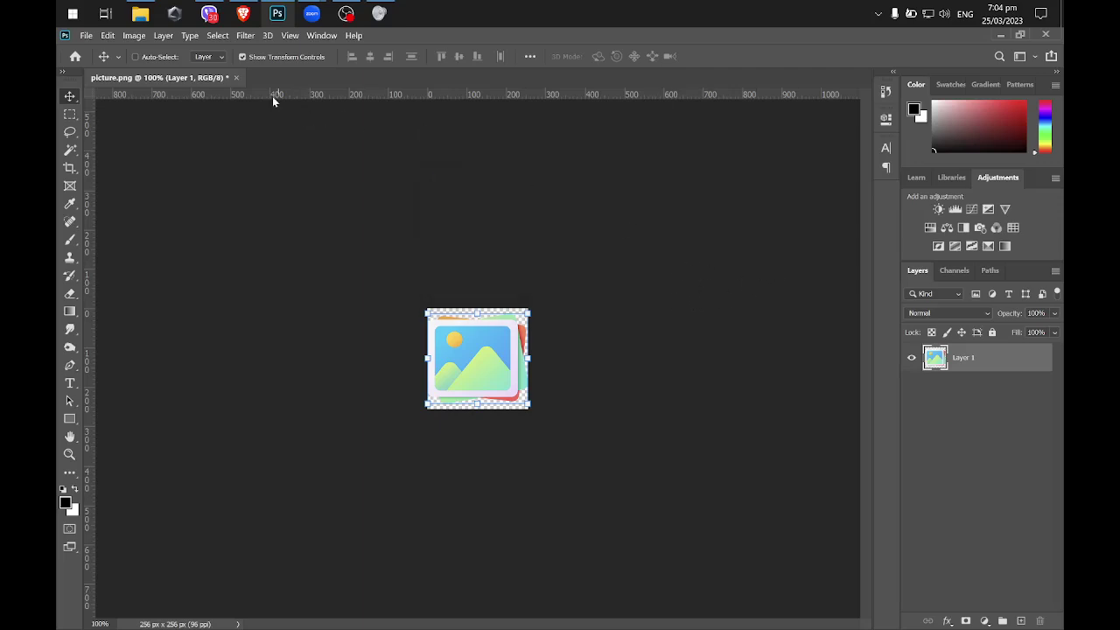
Step: Bring up the Pictures window and open the Camera Roll folder's Properties
click(140, 13)
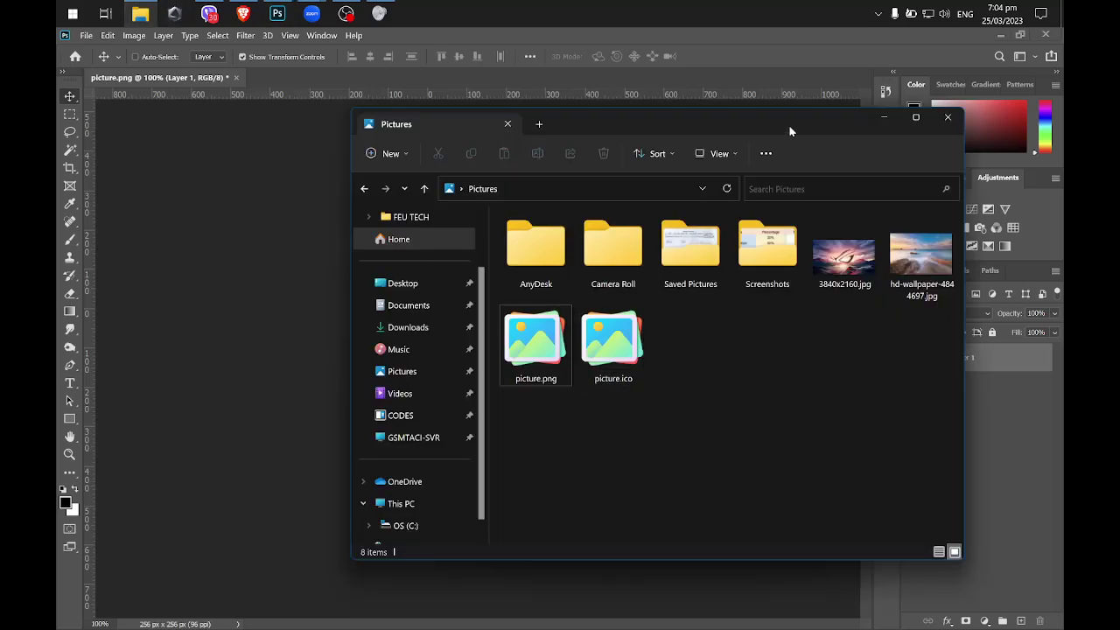
drag(789, 129, 673, 129)
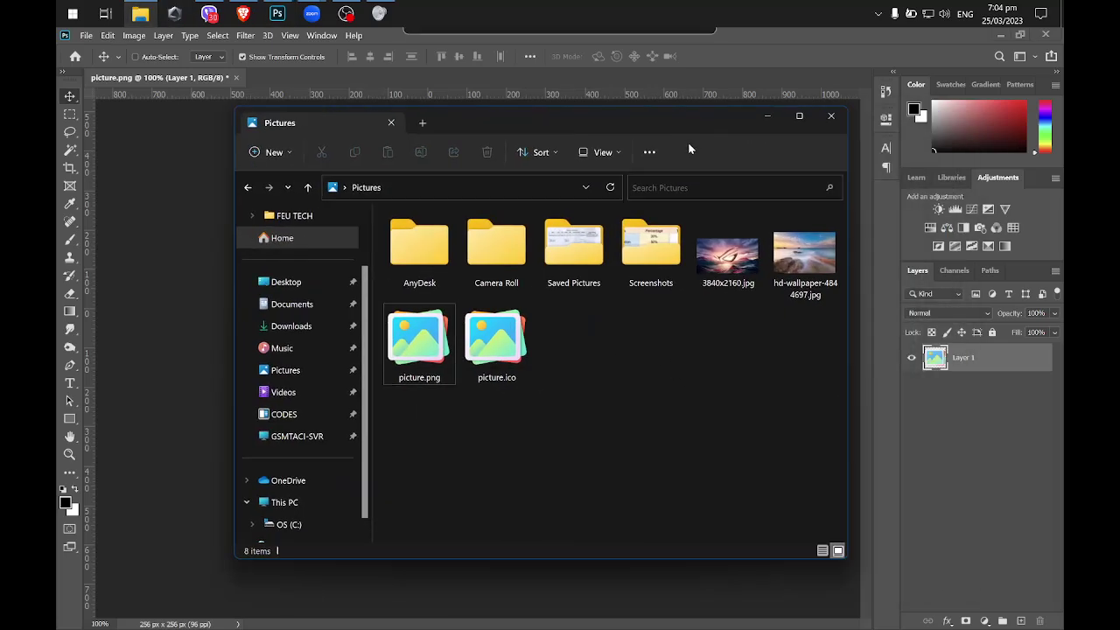
click(418, 343)
click(662, 350)
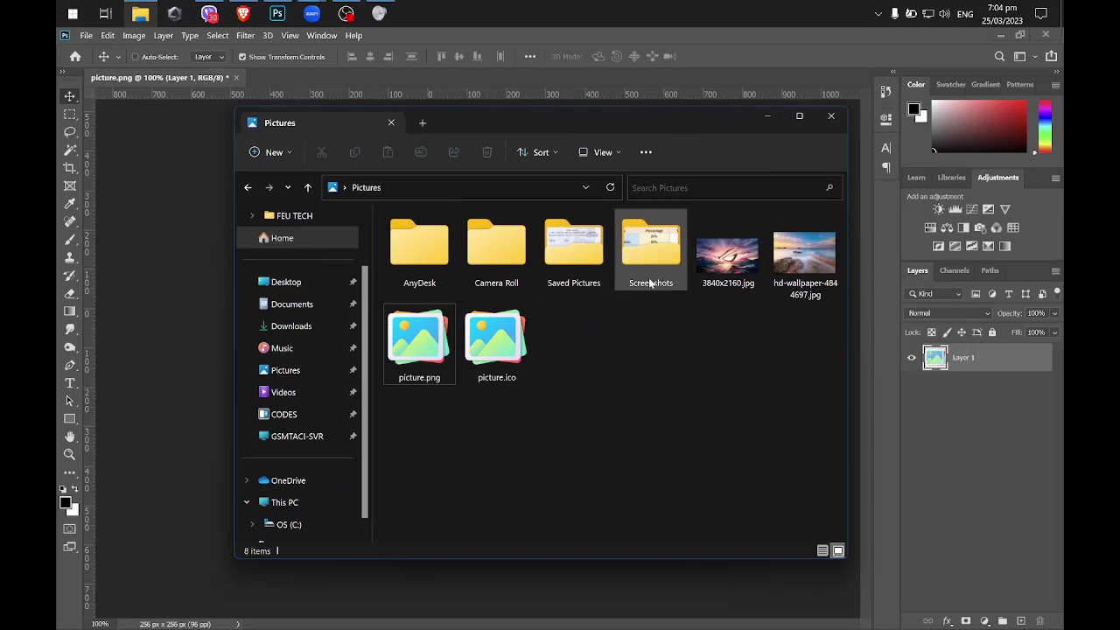
click(510, 364)
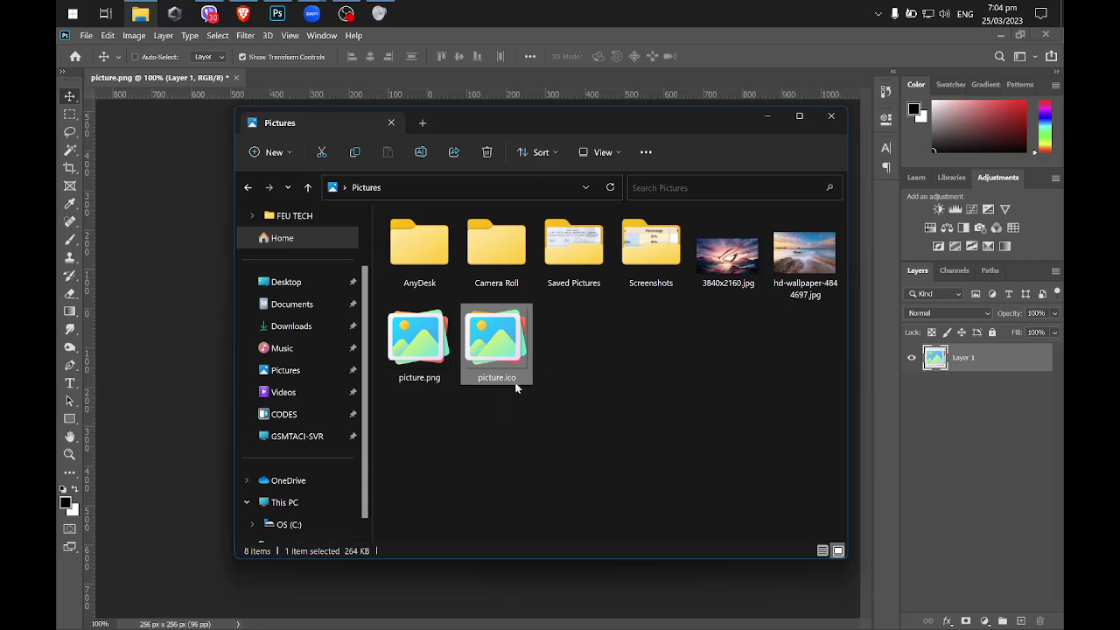
right_click(502, 251)
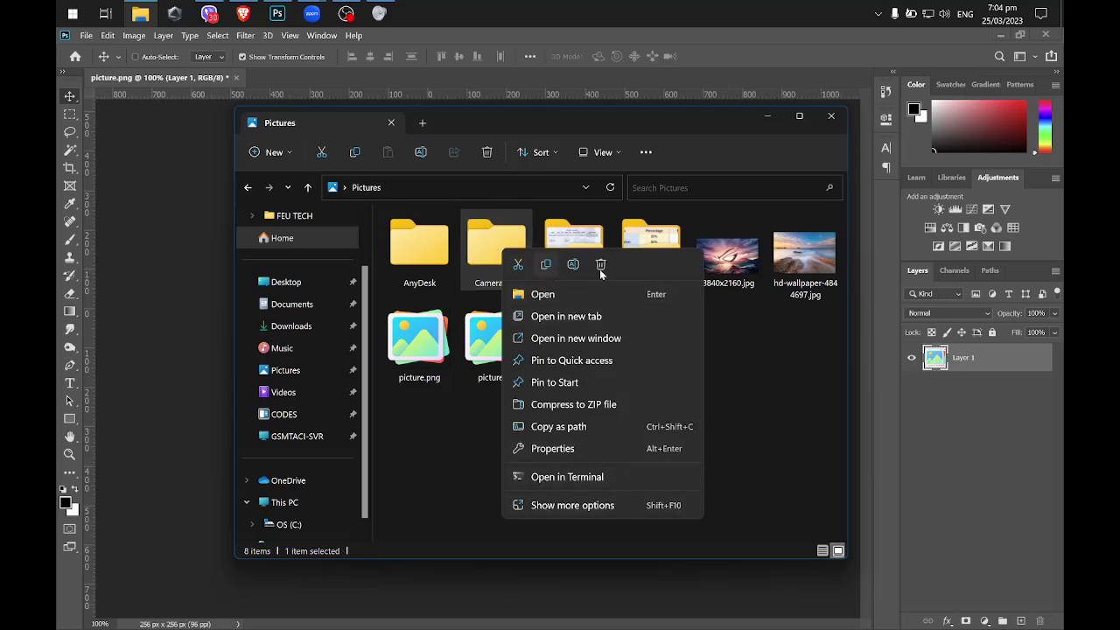
click(560, 452)
Step: Browse to picture.ico in Customize > Change Icon, then confirm and apply it
click(701, 284)
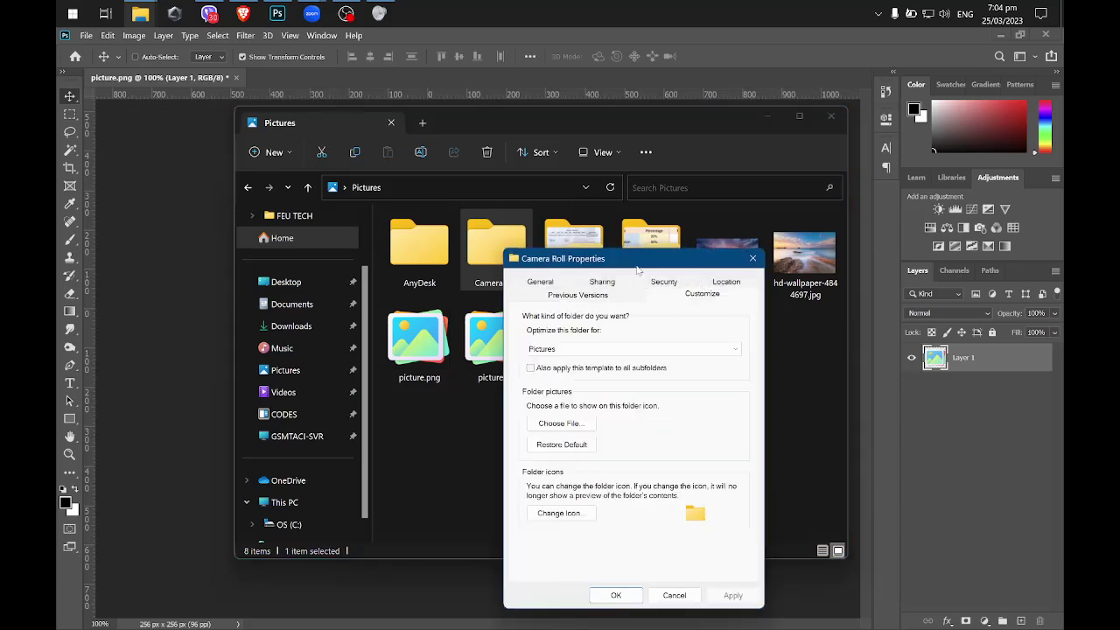
drag(637, 261, 660, 196)
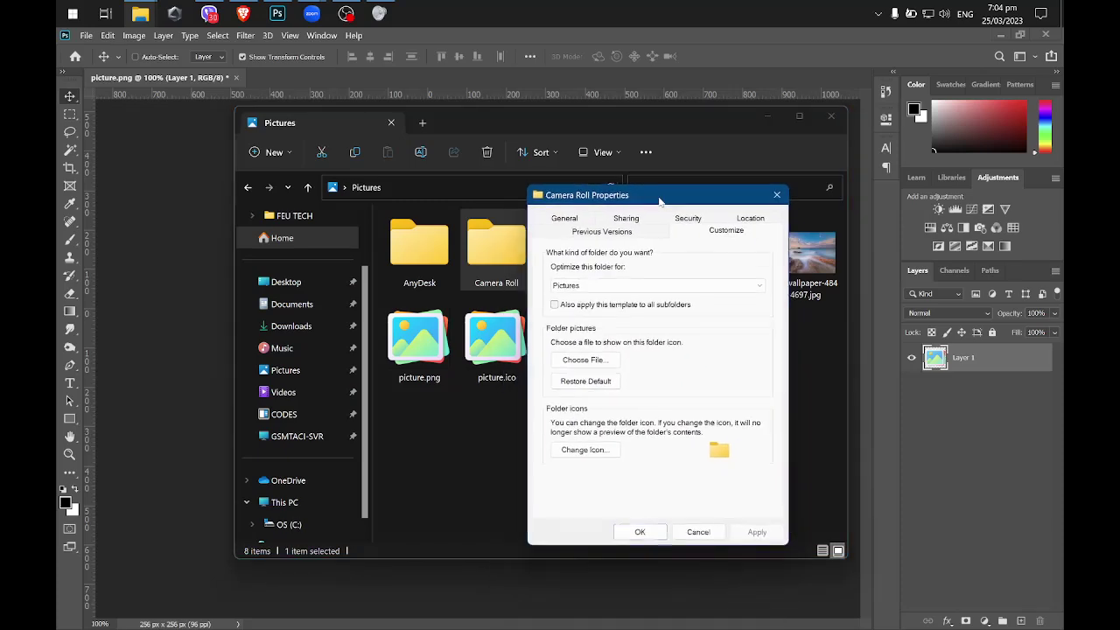
click(584, 450)
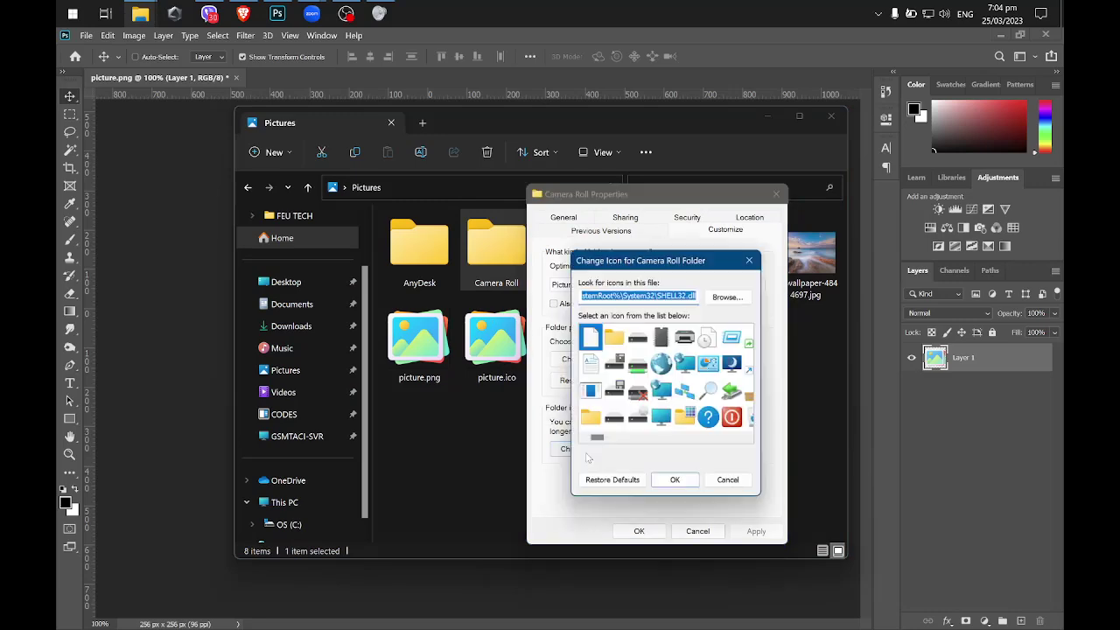
click(728, 297)
drag(947, 244, 720, 246)
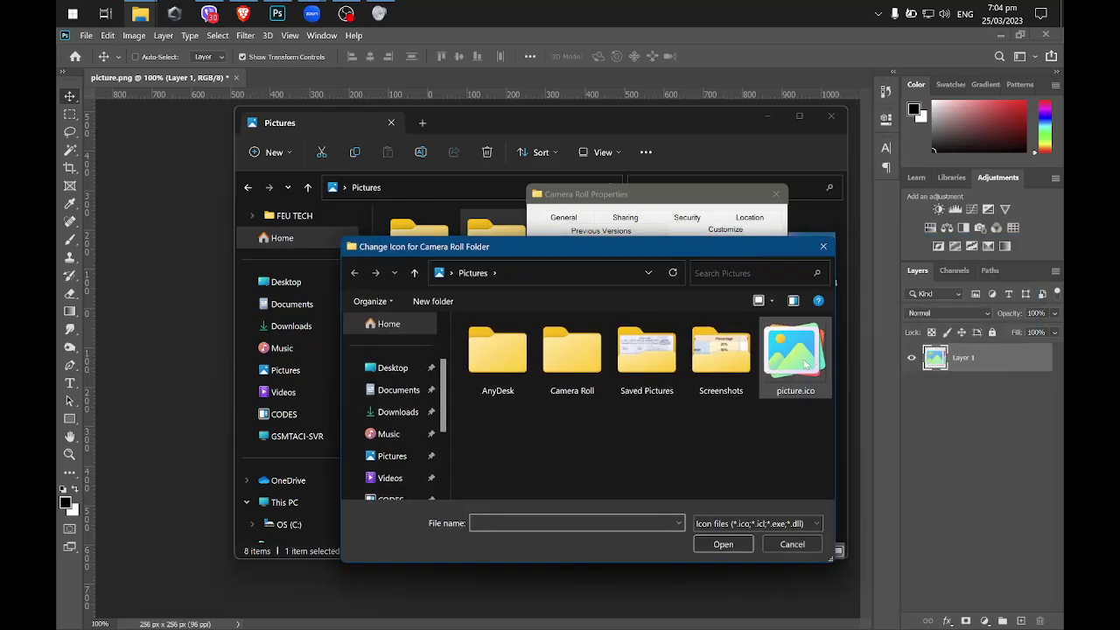
click(801, 365)
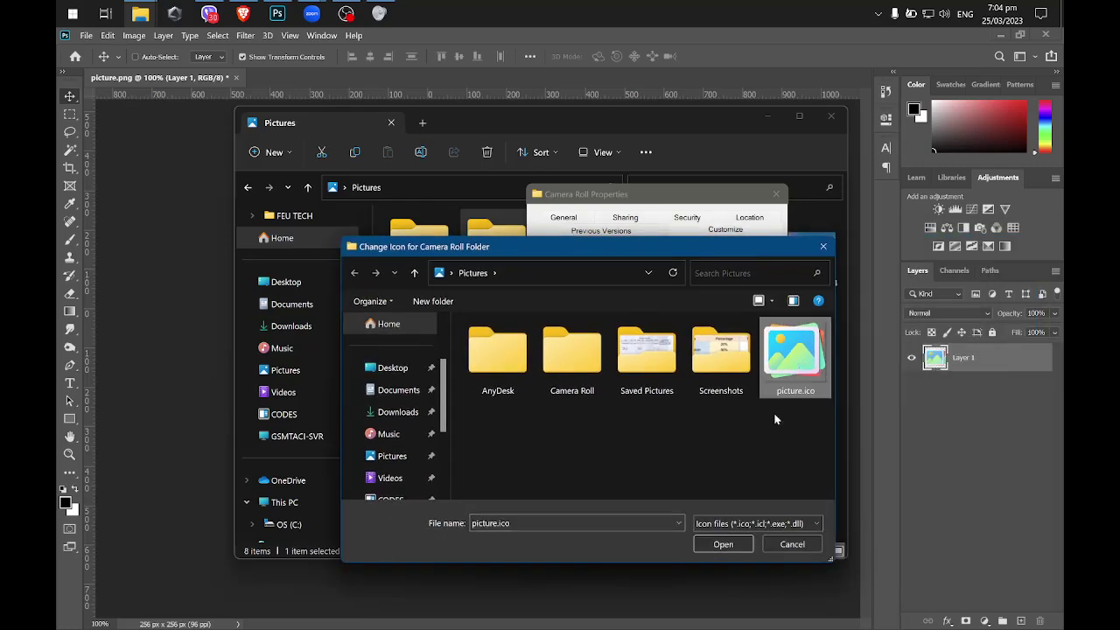
click(719, 547)
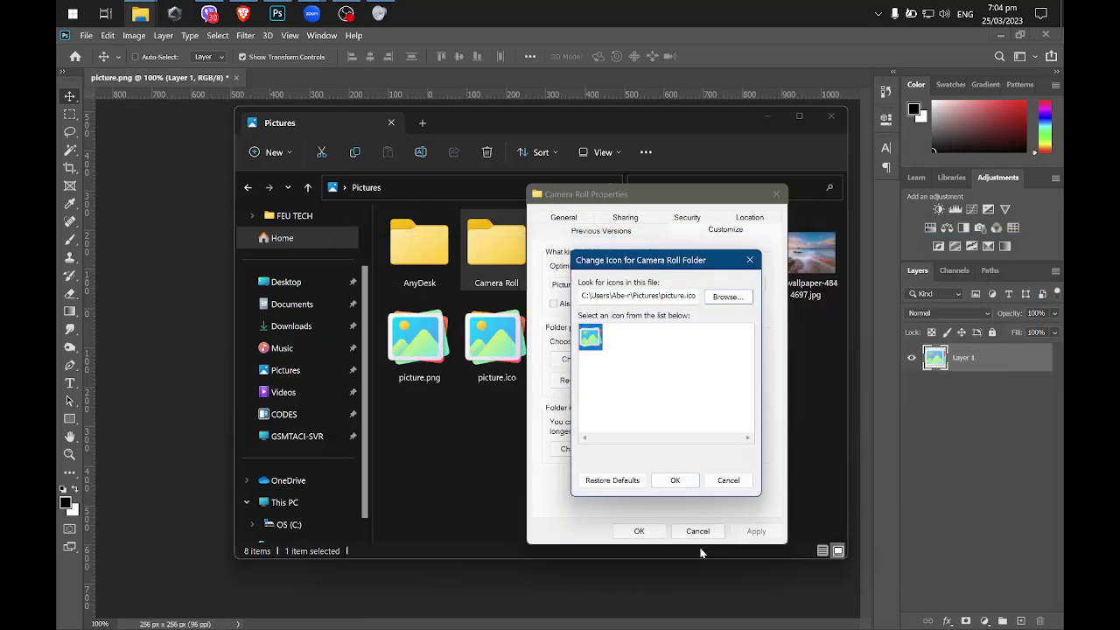
click(676, 482)
click(744, 533)
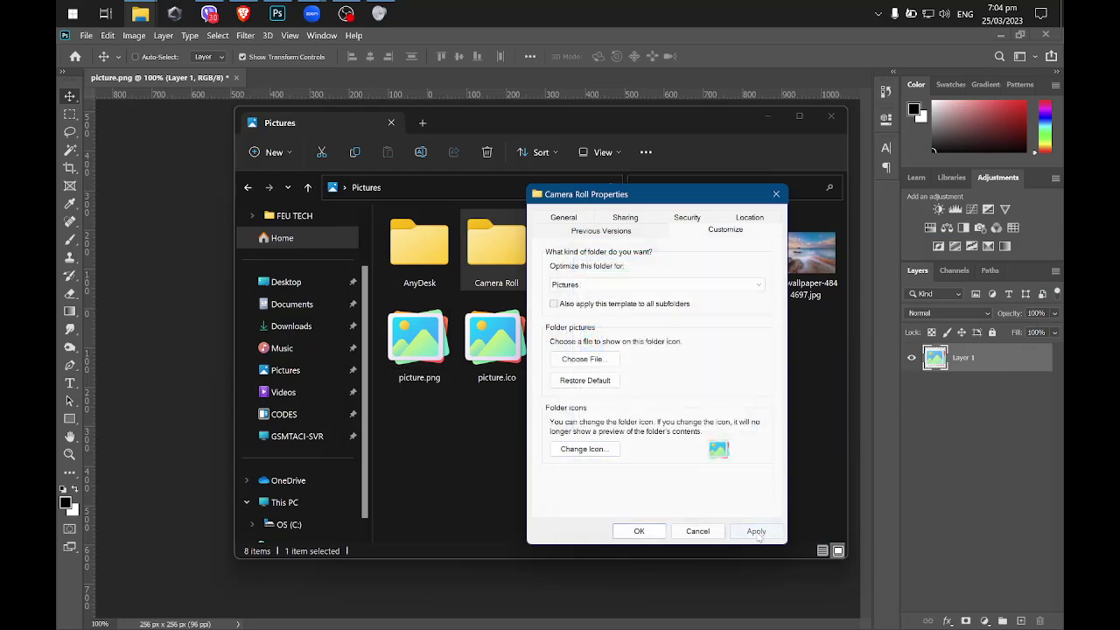
click(625, 531)
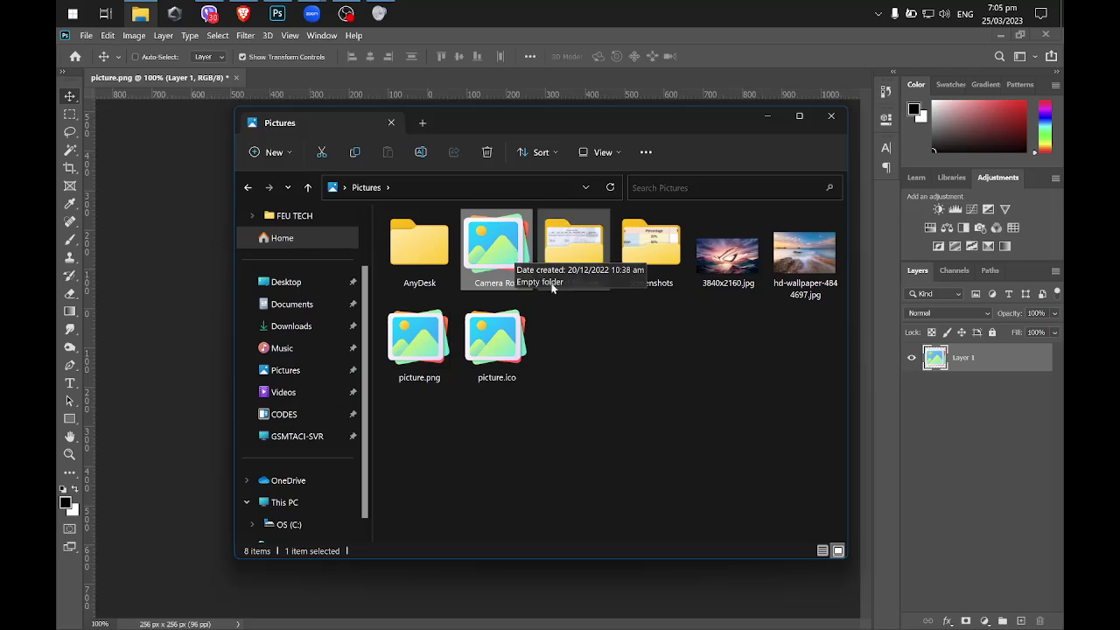
Step: Drag 3840x2160.jpg into the Camera Roll folder
drag(726, 261, 488, 243)
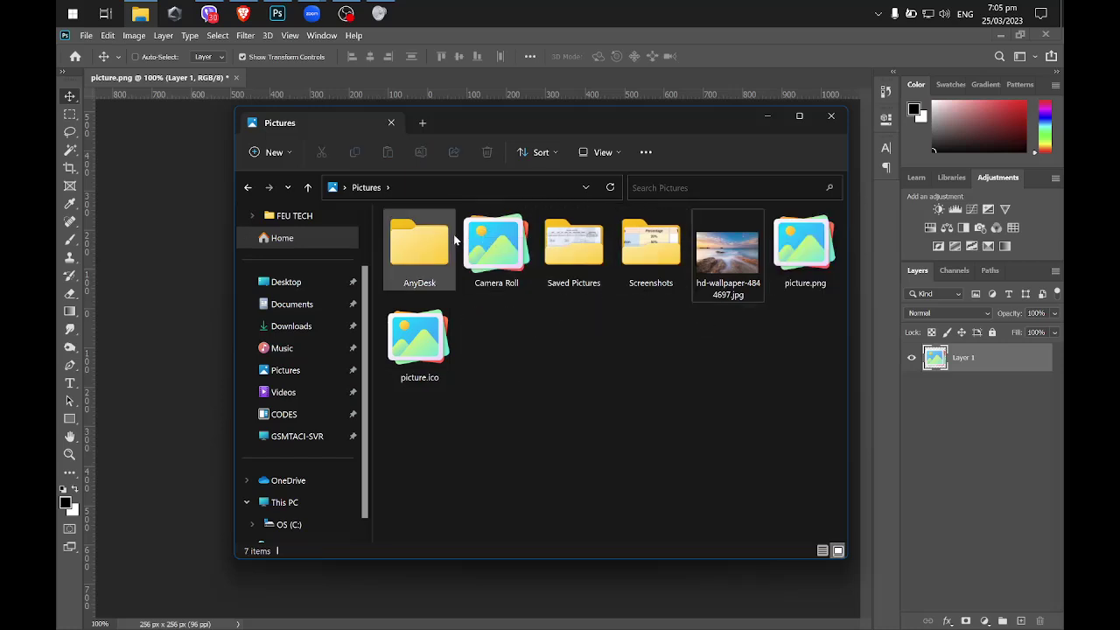
click(576, 254)
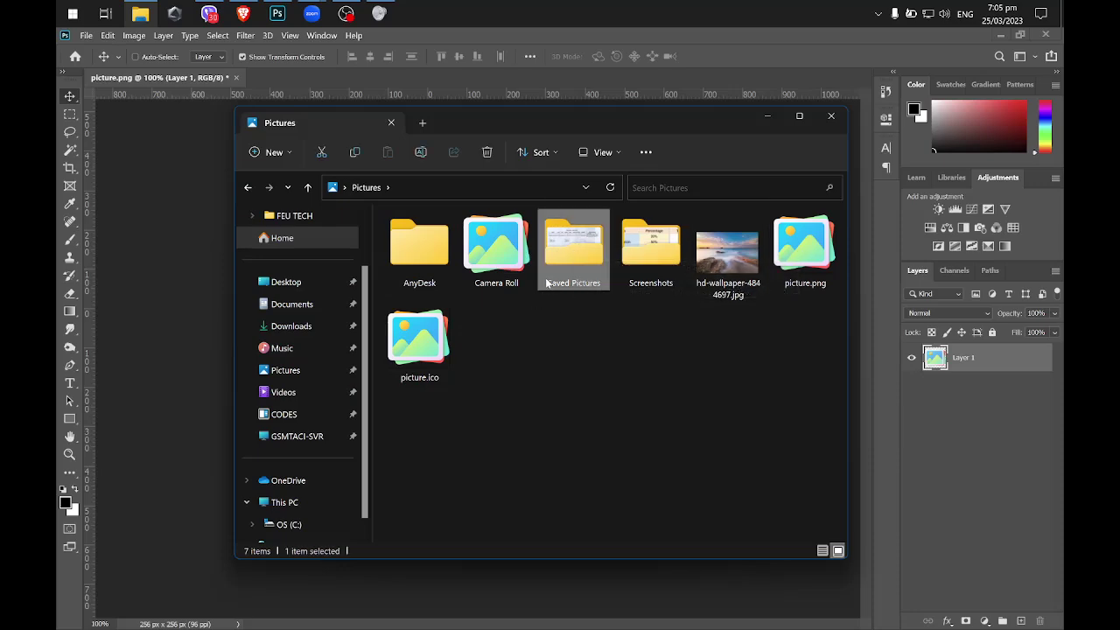
click(511, 254)
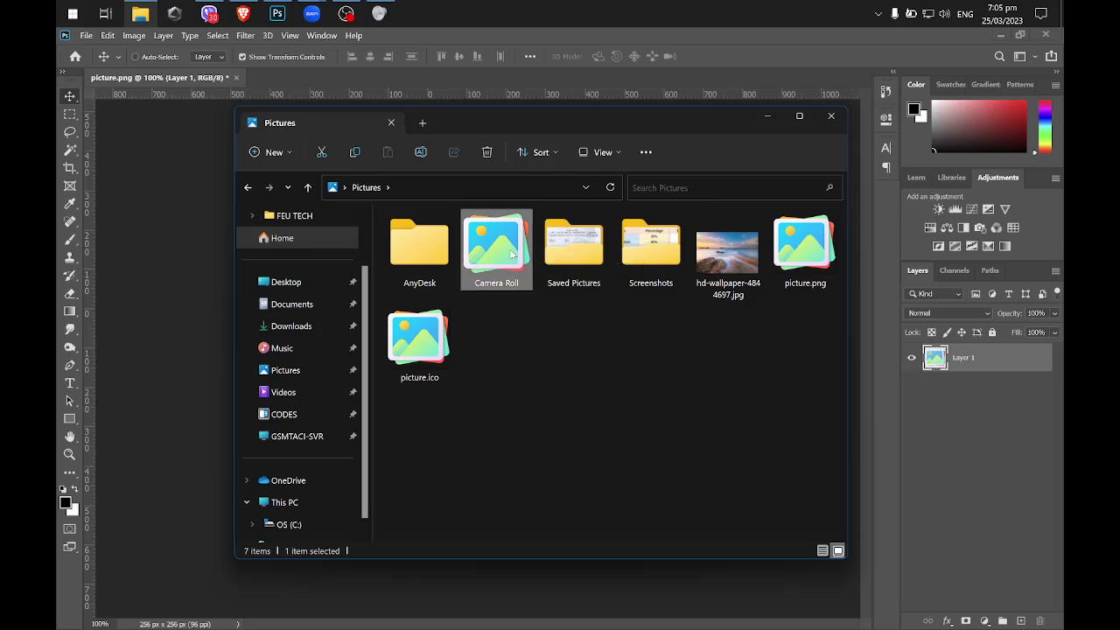
Step: Restore Camera Roll's default icon via Properties > Customize > Change Icon and apply it
right_click(511, 253)
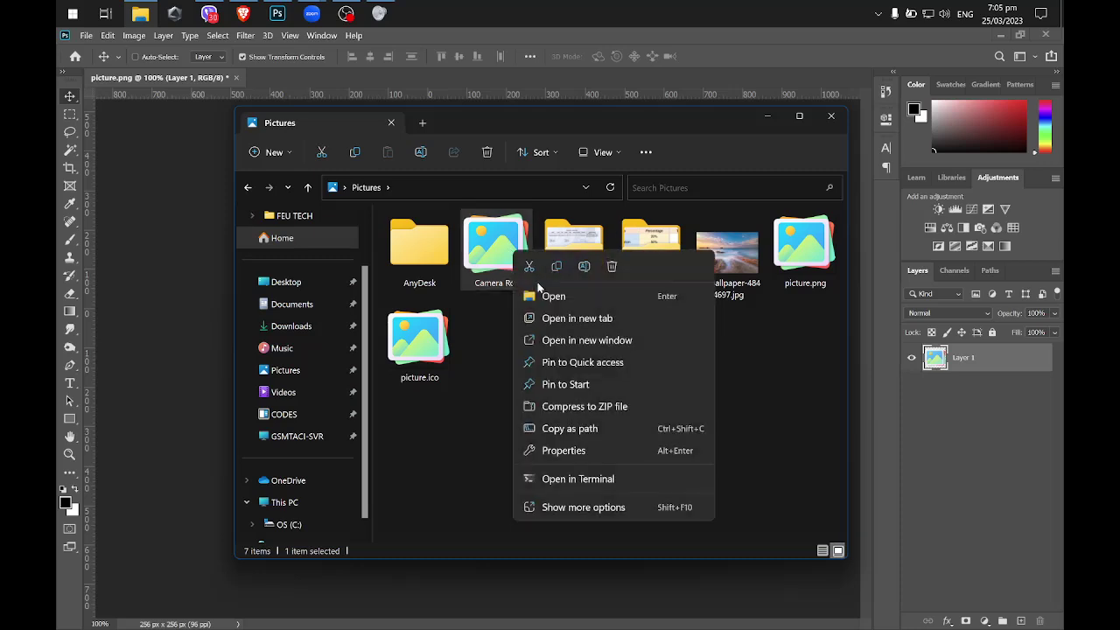
click(569, 450)
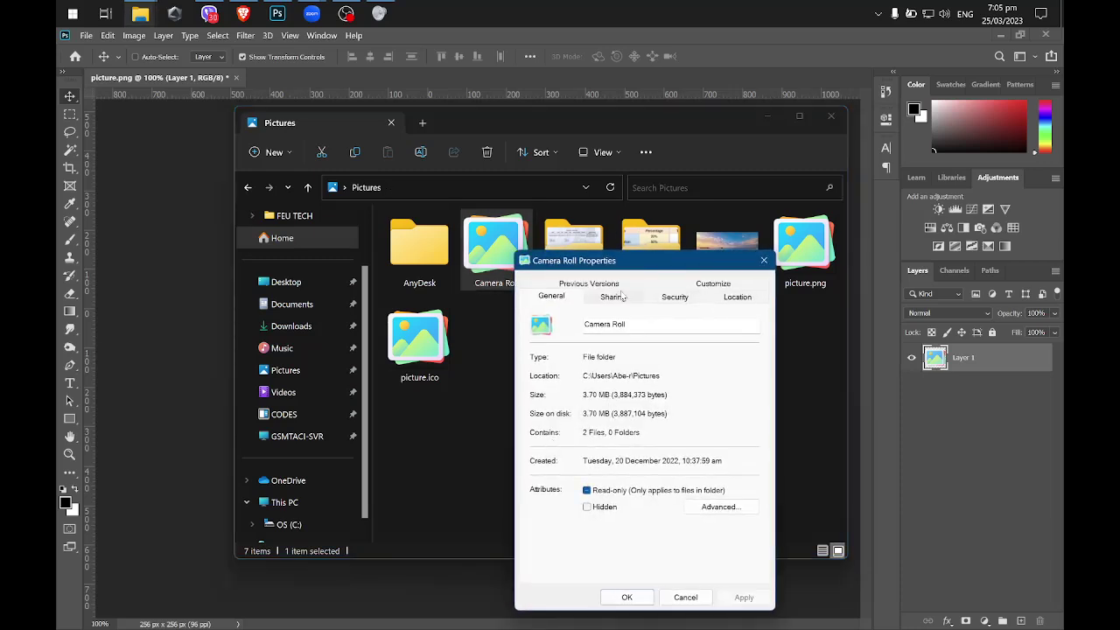
click(712, 286)
click(572, 514)
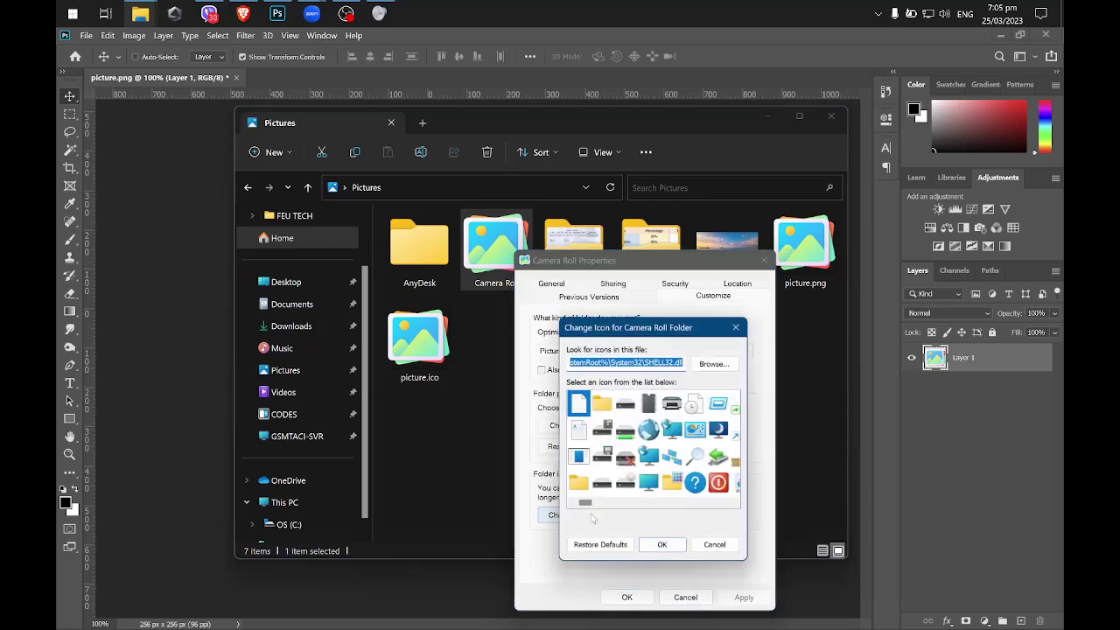
click(602, 548)
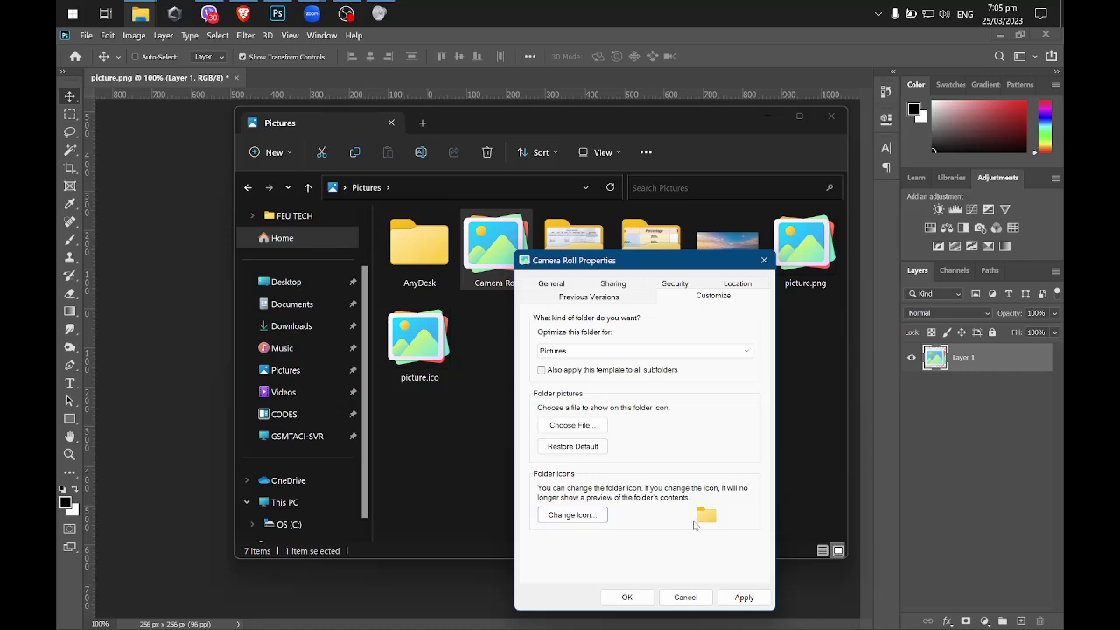
click(744, 597)
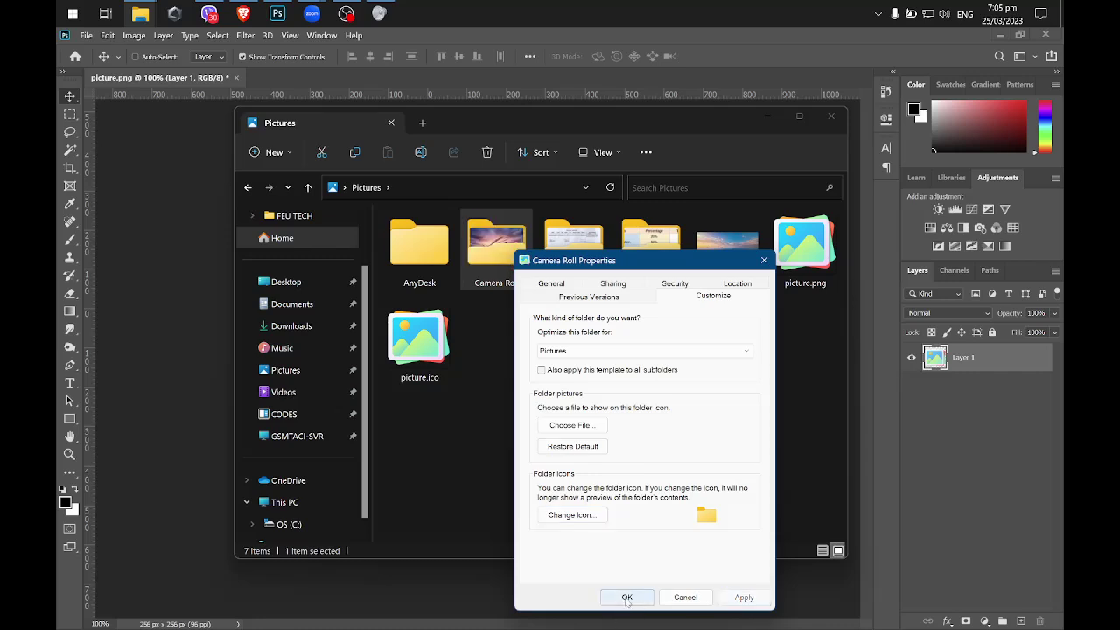
click(618, 598)
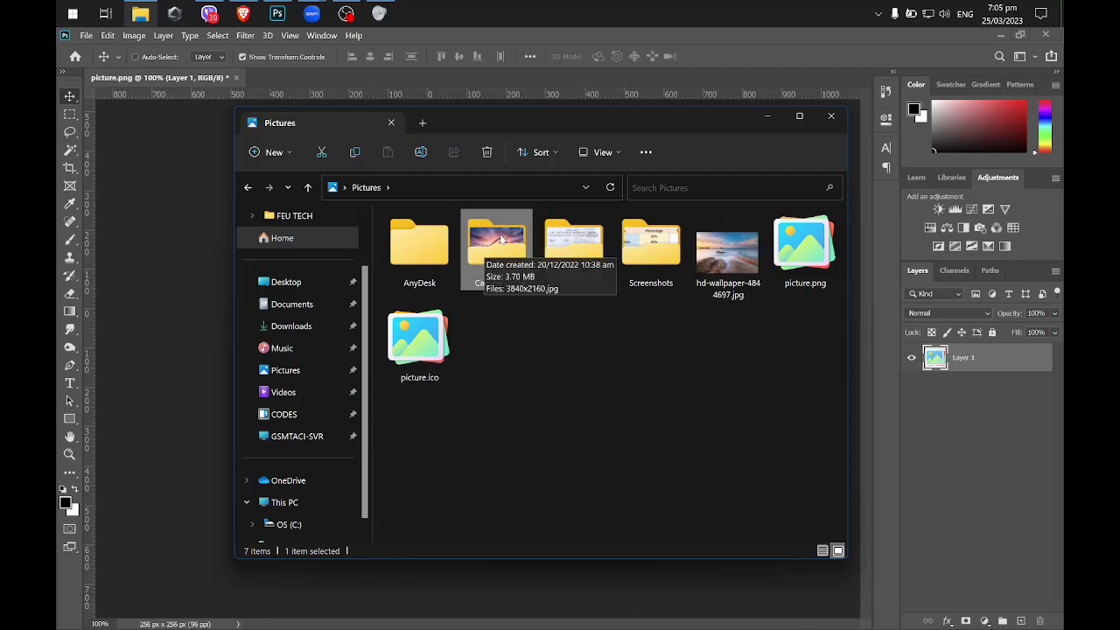
click(588, 350)
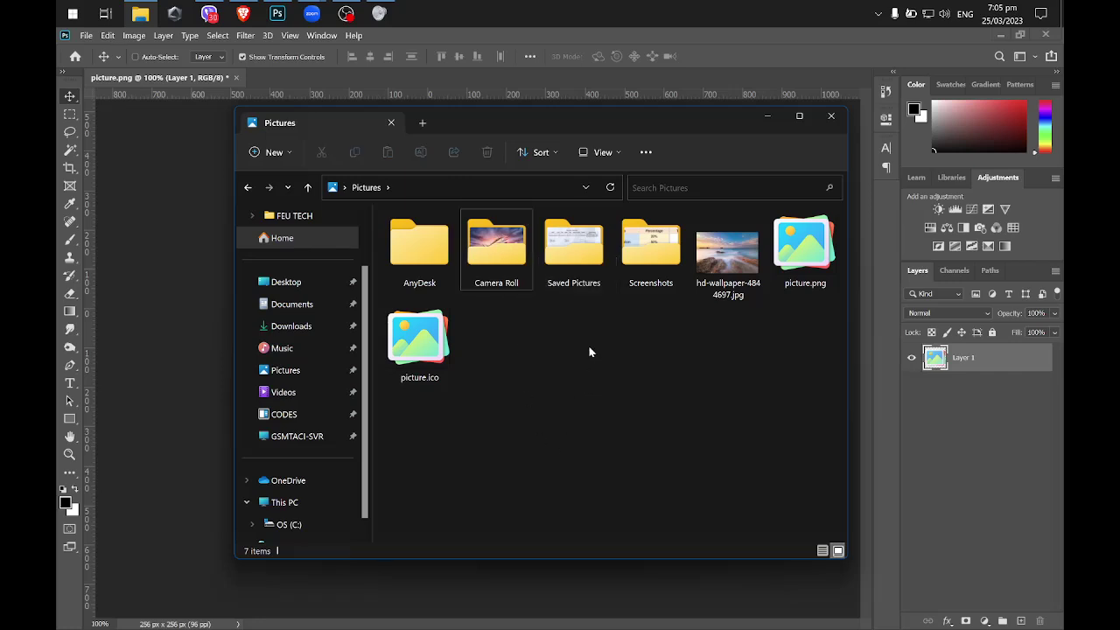